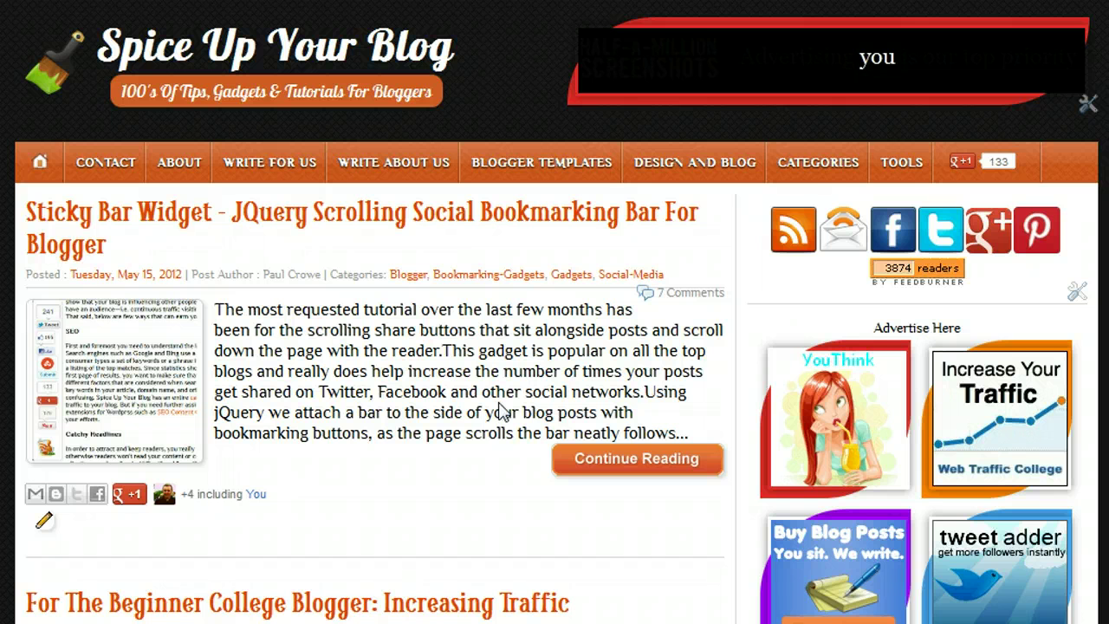
# Step: Open the full Sticky Bar Widget post and read through its tutorial steps
pyautogui.click(594, 474)
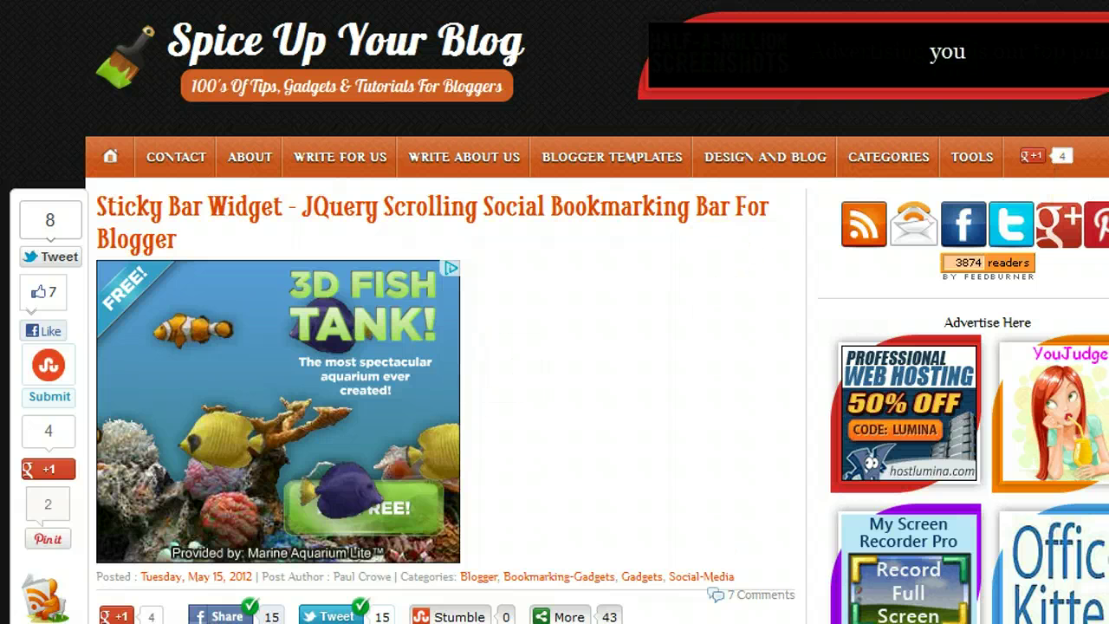
pyautogui.scroll(-2, 715, 268)
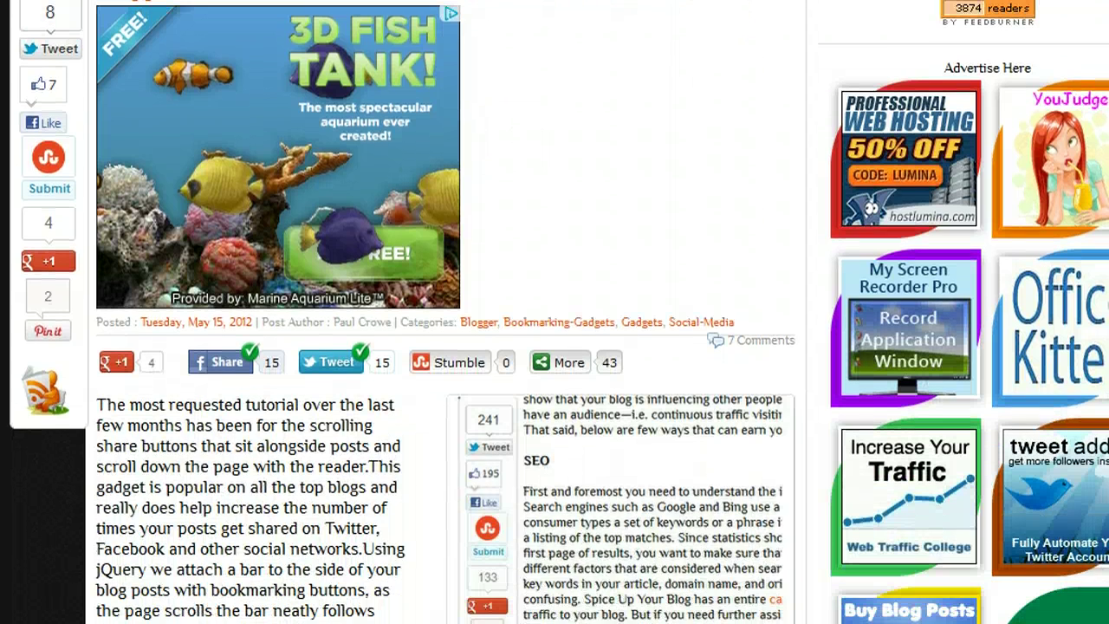
pyautogui.scroll(-1, 554, 312)
pyautogui.scroll(-2, 555, 312)
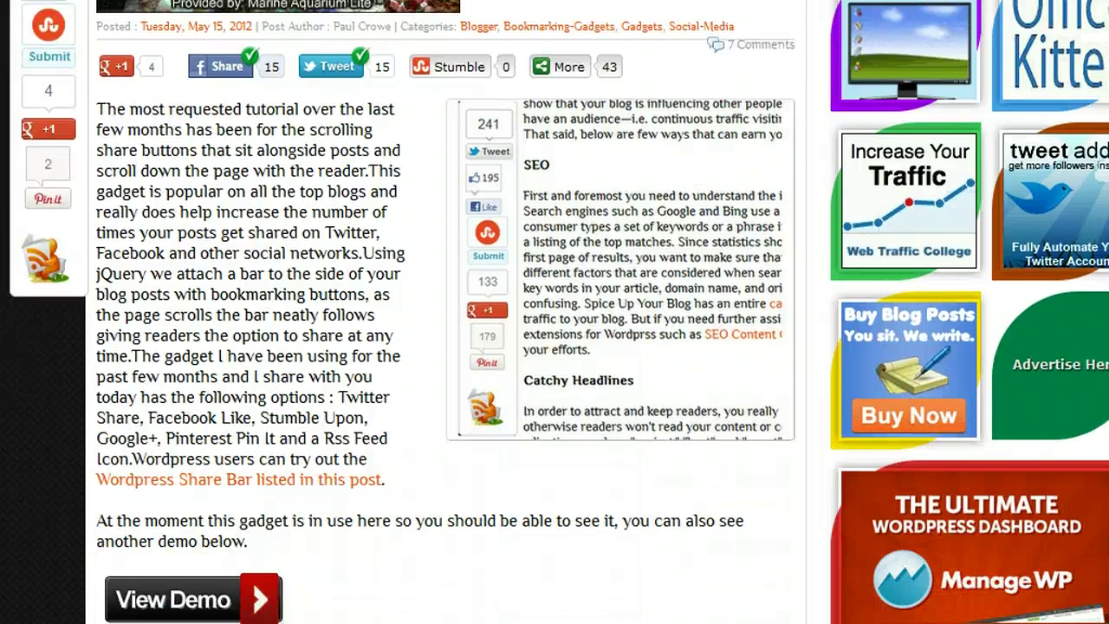
pyautogui.scroll(-3, 554, 312)
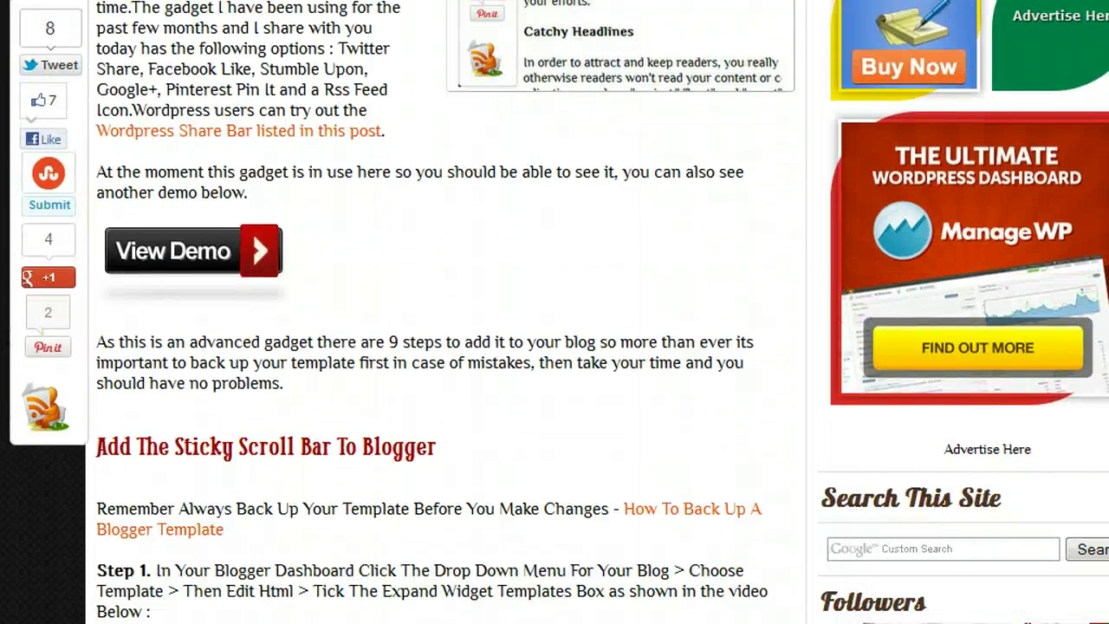
pyautogui.scroll(-3, 554, 312)
pyautogui.scroll(4, 555, 312)
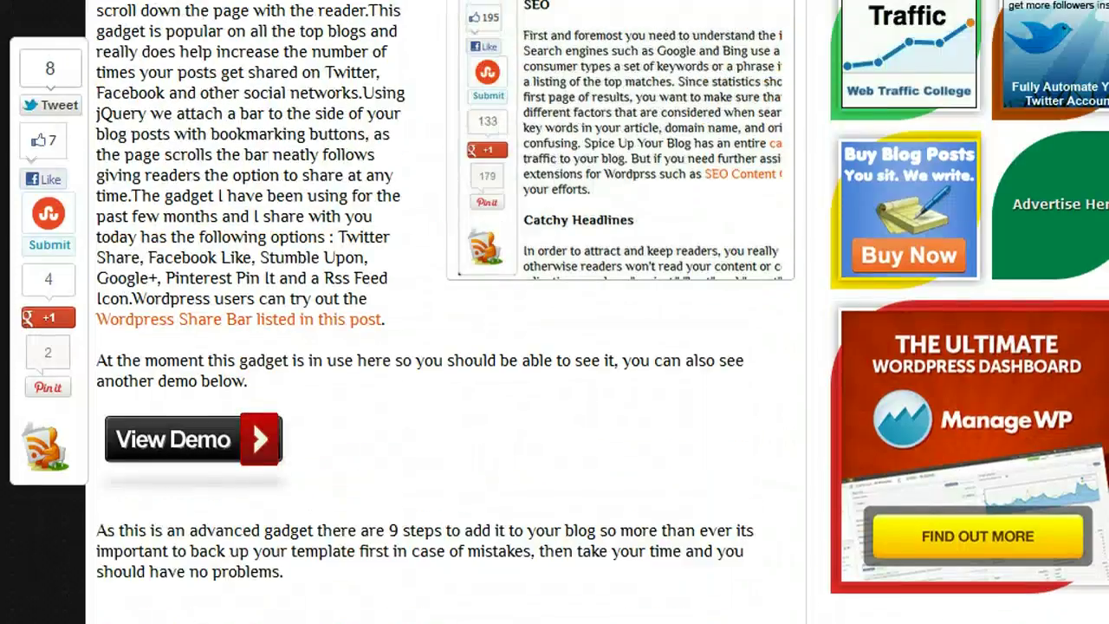
pyautogui.scroll(3, 554, 312)
pyautogui.scroll(-4, 554, 312)
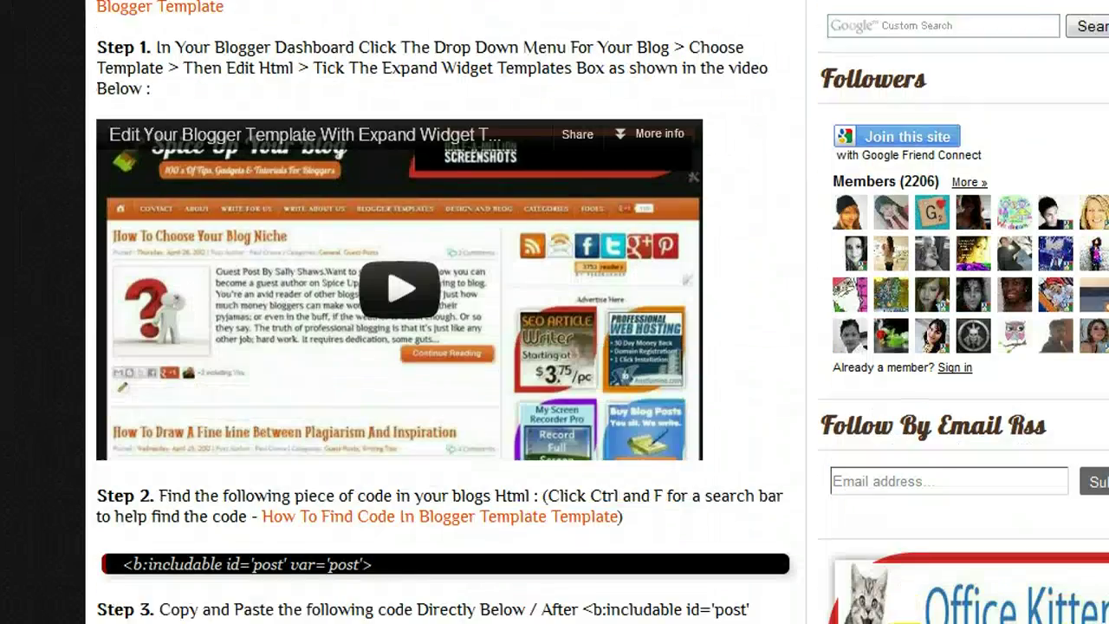
pyautogui.scroll(7, 555, 312)
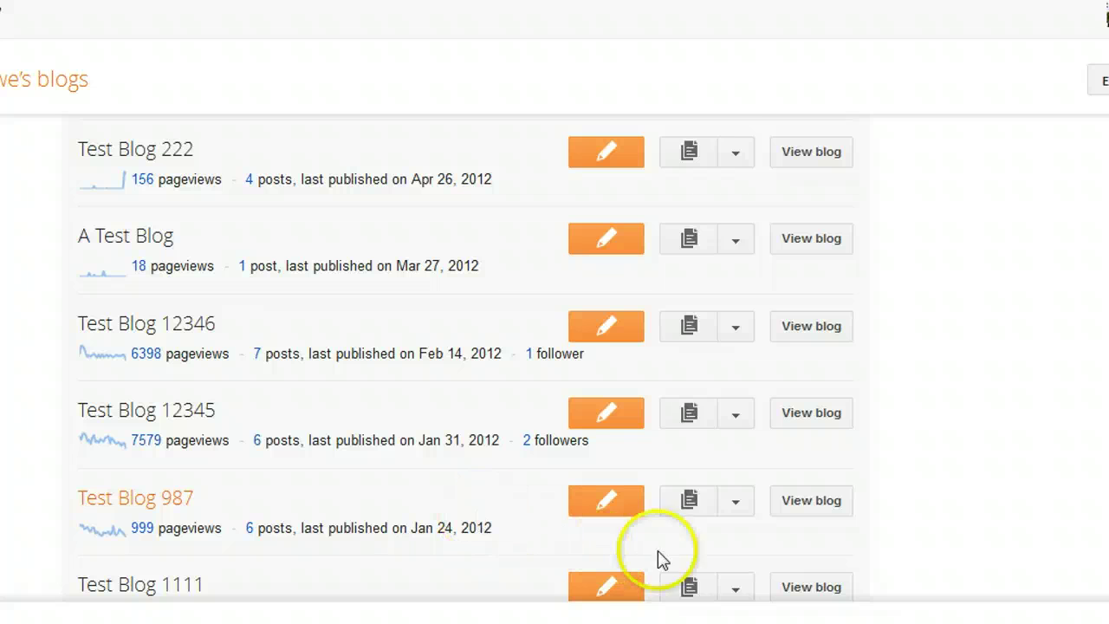
# Step: Go to Test Blog 987's Template page and start Edit HTML
pyautogui.click(735, 508)
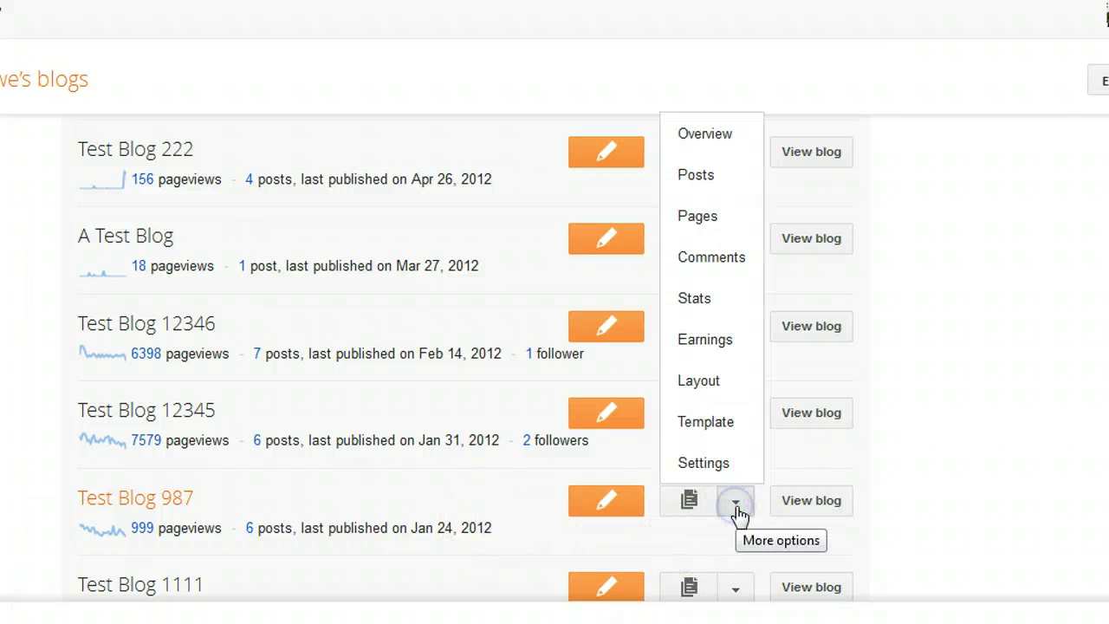
pyautogui.click(708, 428)
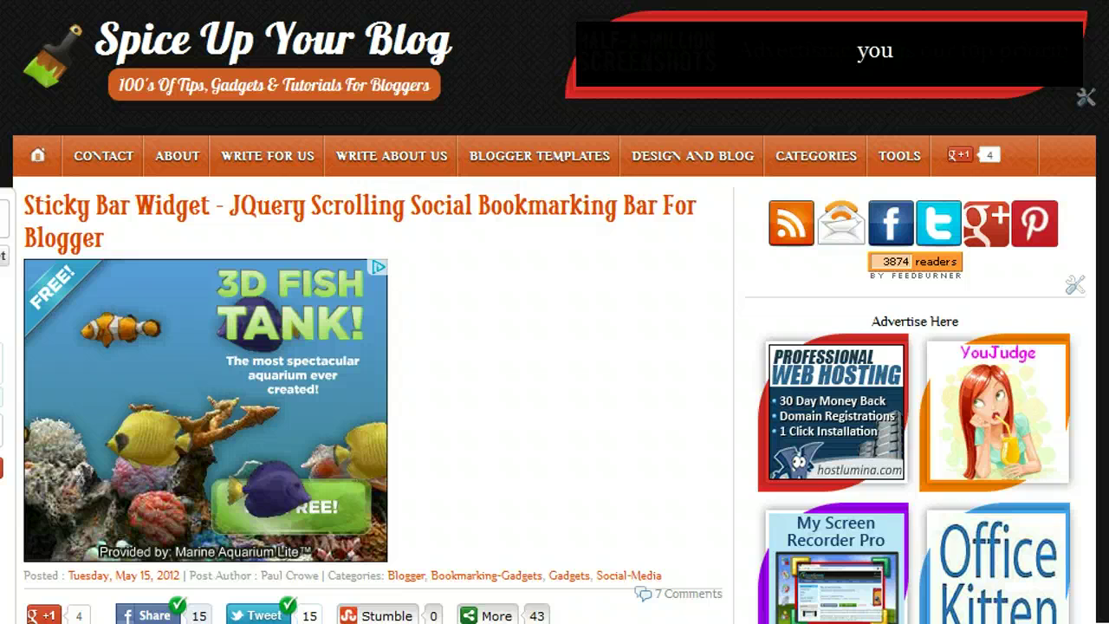
pyautogui.scroll(-15, 554, 312)
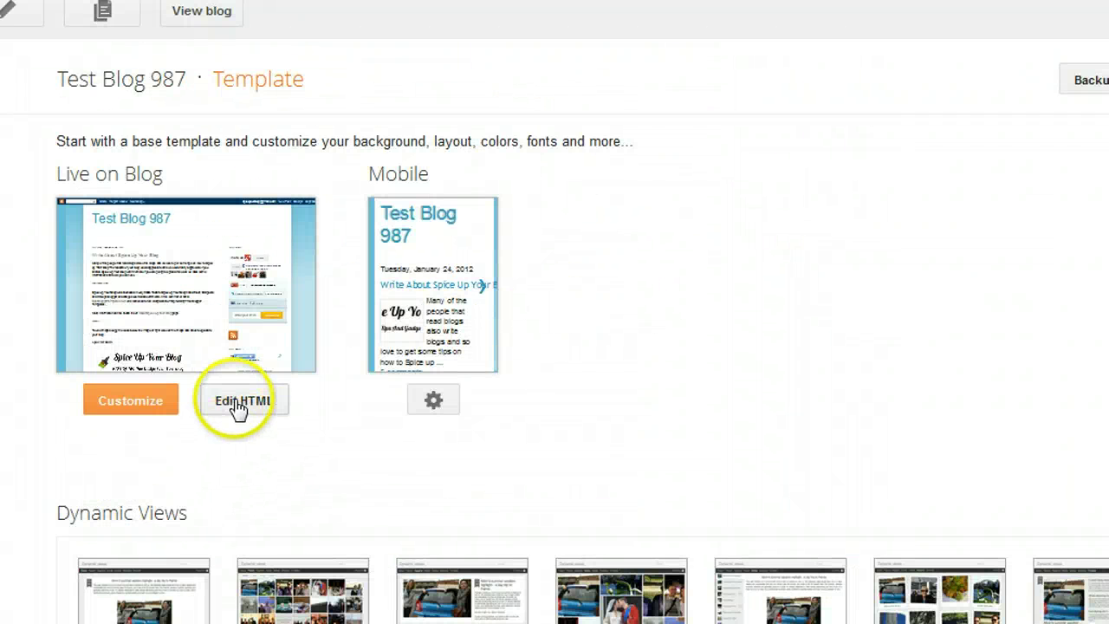
pyautogui.click(237, 403)
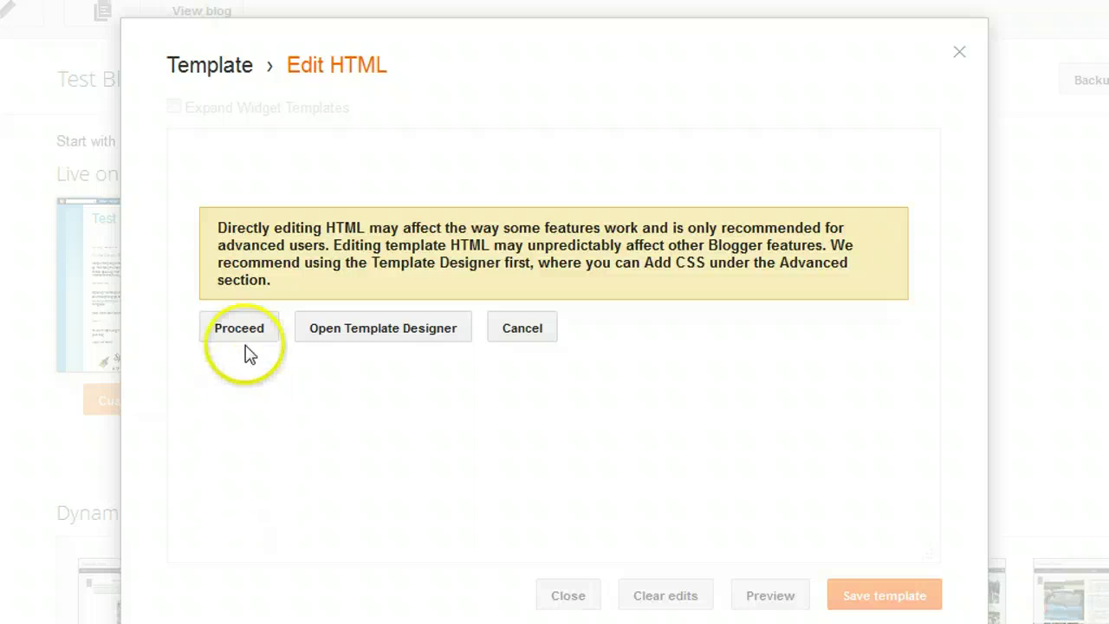
# Step: Proceed past the warning and turn on Expand Widget Templates
pyautogui.click(243, 332)
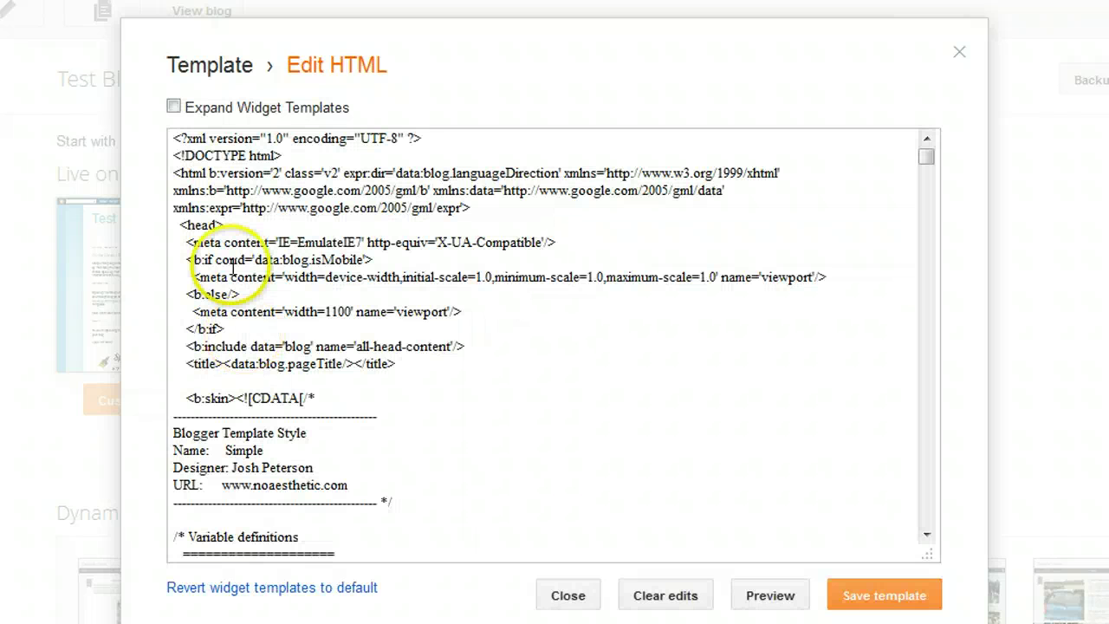
pyautogui.click(175, 108)
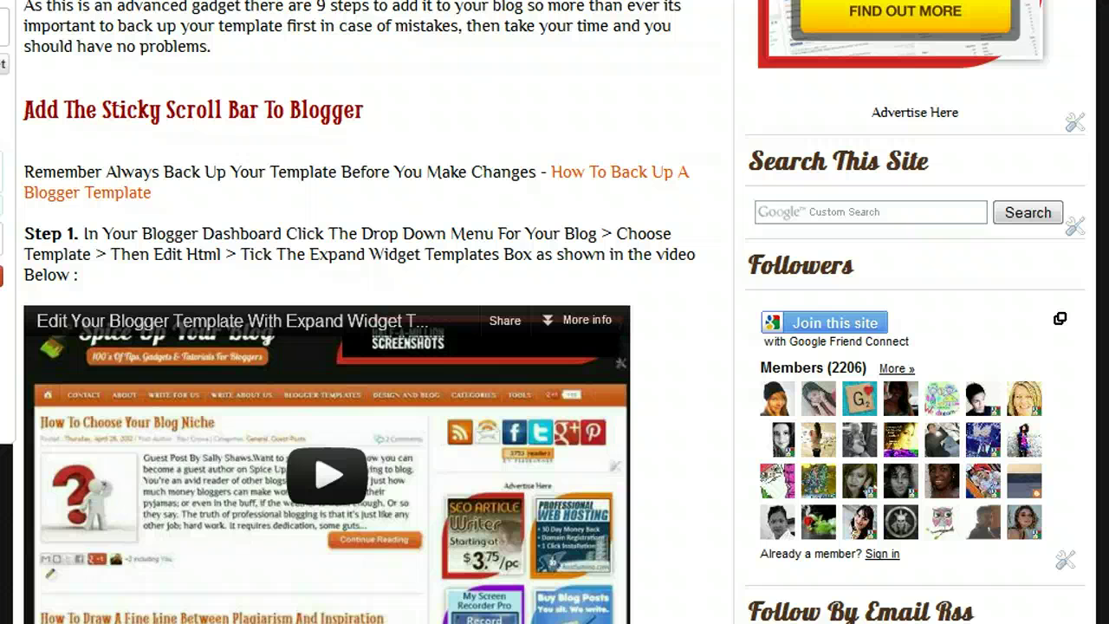
pyautogui.scroll(-6, 260, 334)
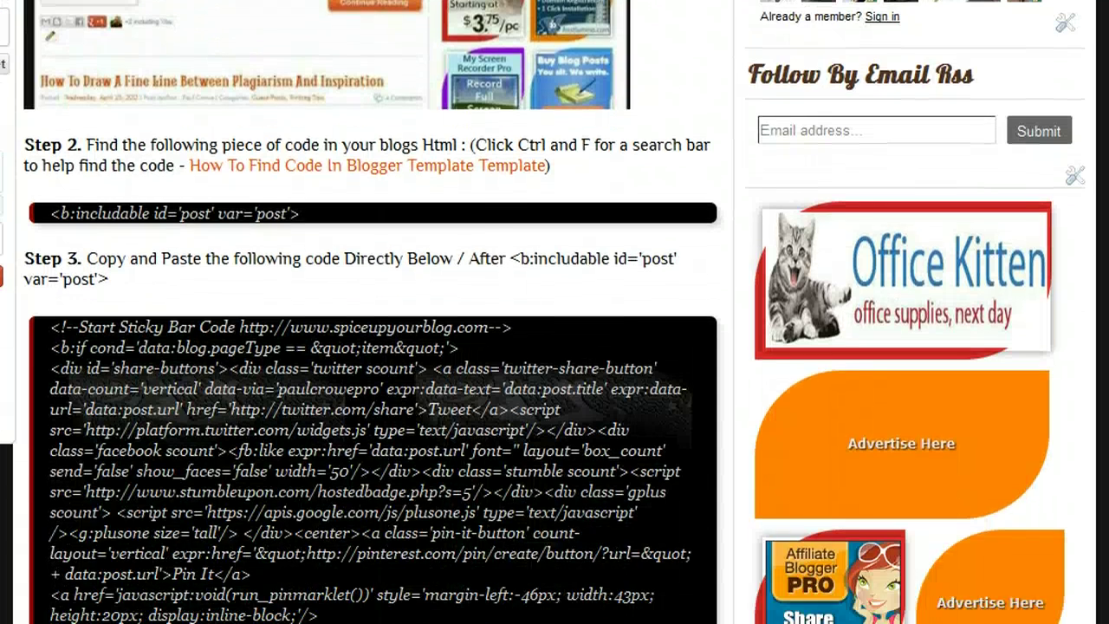
# Step: Copy the tutorial's Step 2 includable post code line
pyautogui.moveTo(48, 213); pyautogui.dragTo(312, 225)
pyautogui.rightClick(314, 225)
pyautogui.click(331, 235)
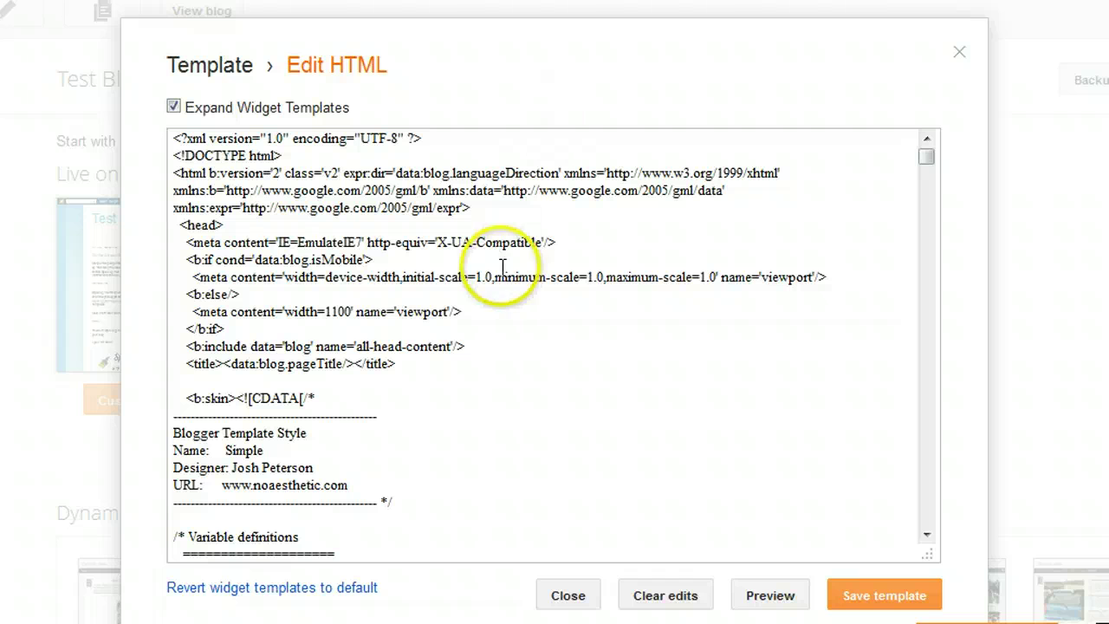
pyautogui.click(161, 397)
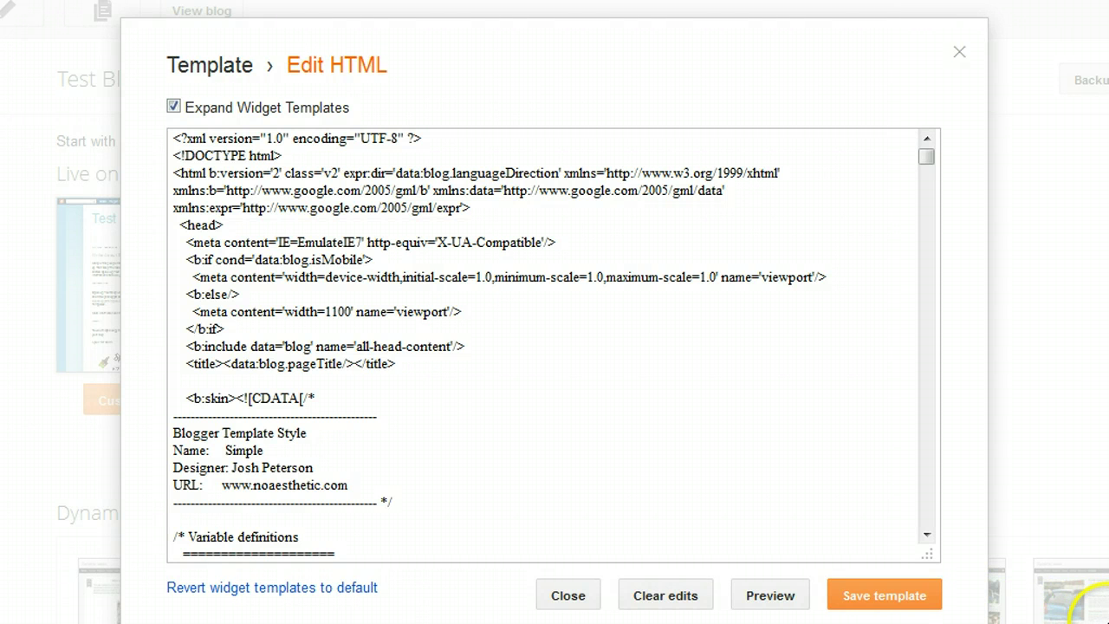
pyautogui.hotkey('ctrl', 'f')
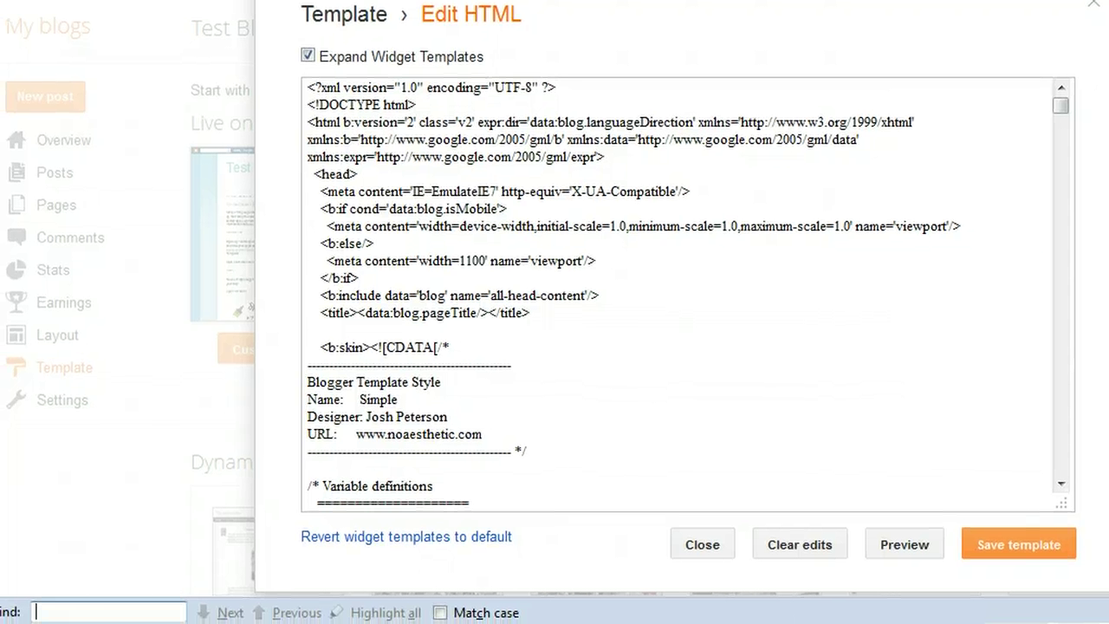
# Step: Find the <b:includable id='post' var='post'> line in the template code
pyautogui.press('Escape')
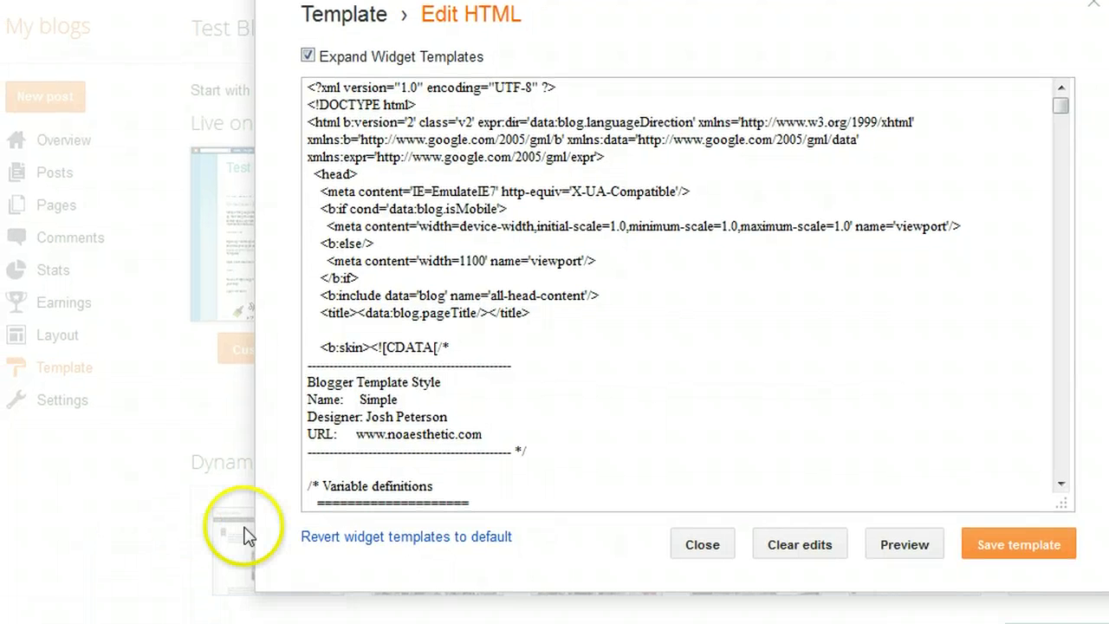
pyautogui.hotkey('ctrl', 'f')
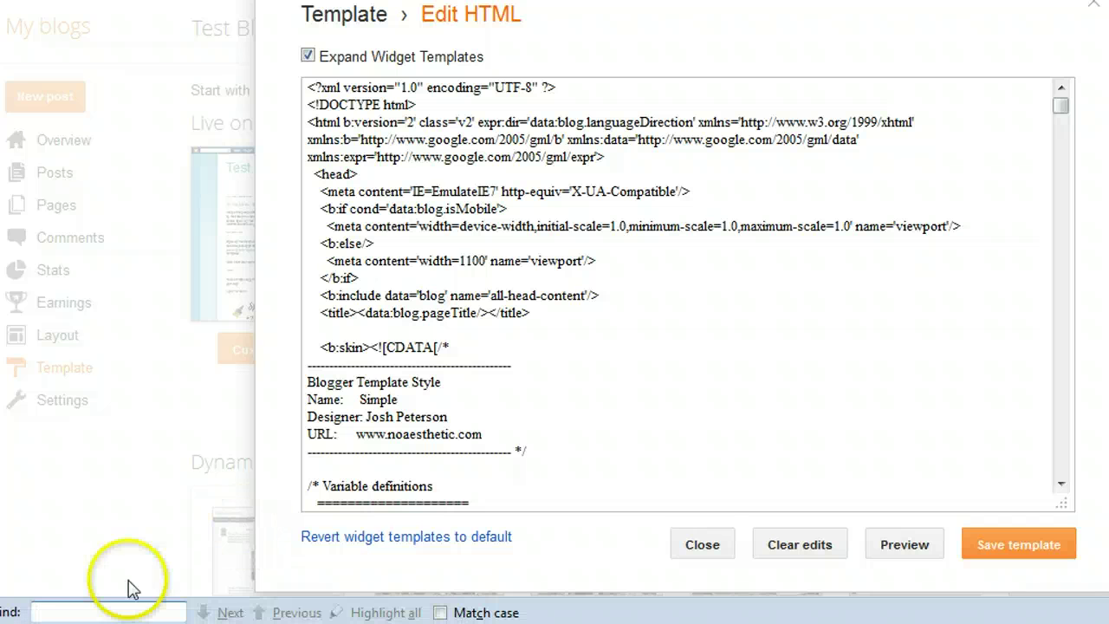
pyautogui.click(101, 612)
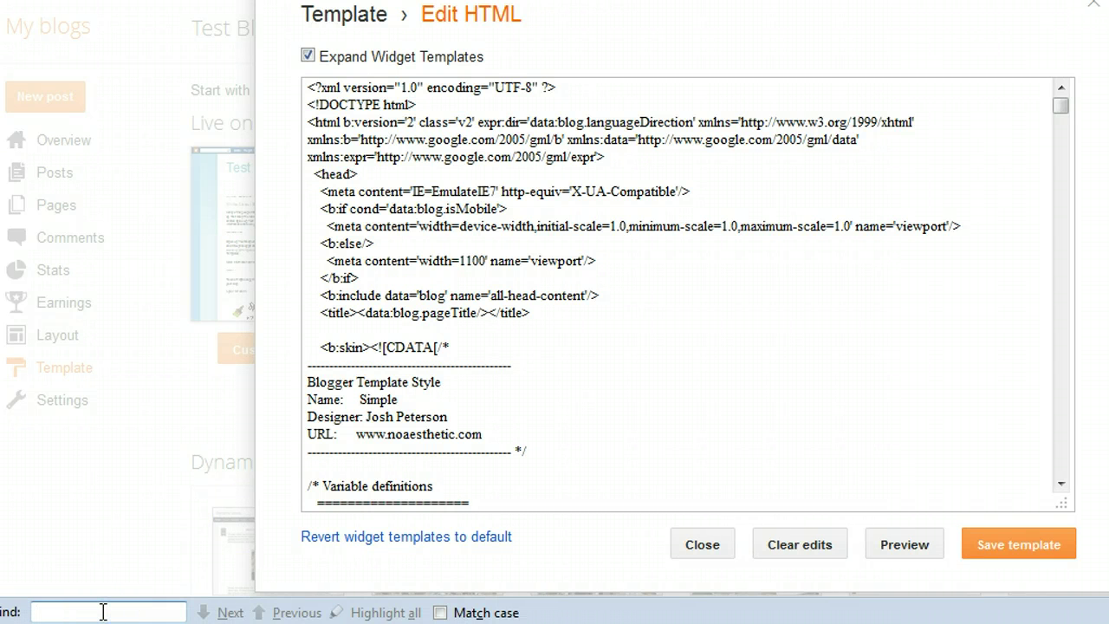
pyautogui.hotkey('ctrl', 'v')
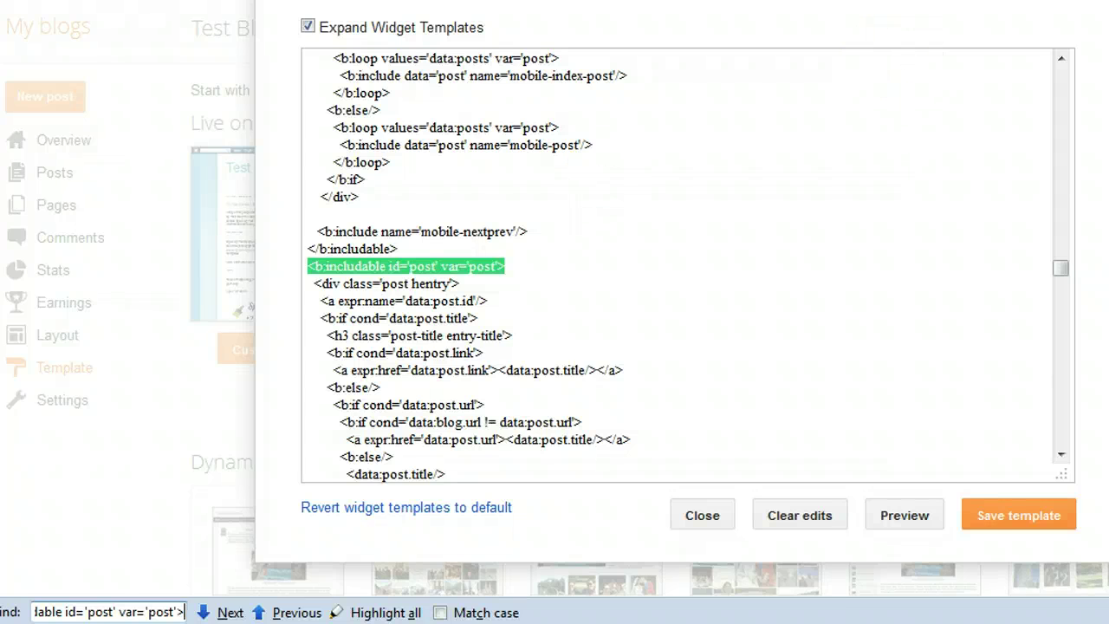
# Step: Copy the Sticky Bar HTML code block from the tutorial
pyautogui.hotkey('ctrl', 'Tab')
pyautogui.click(349, 173)
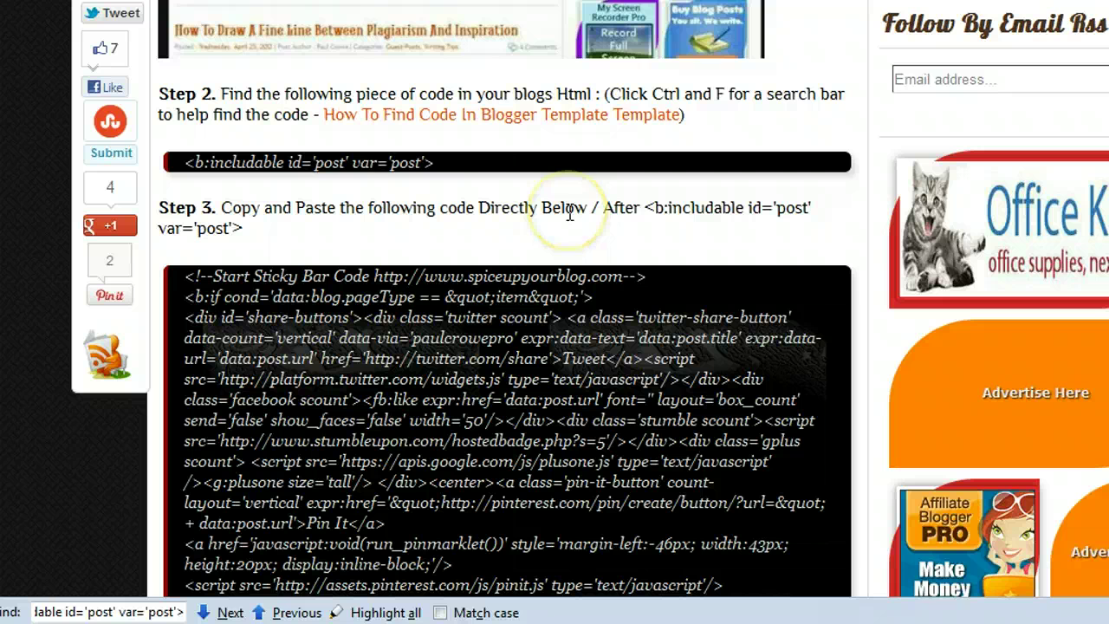
pyautogui.scroll(-5, 554, 312)
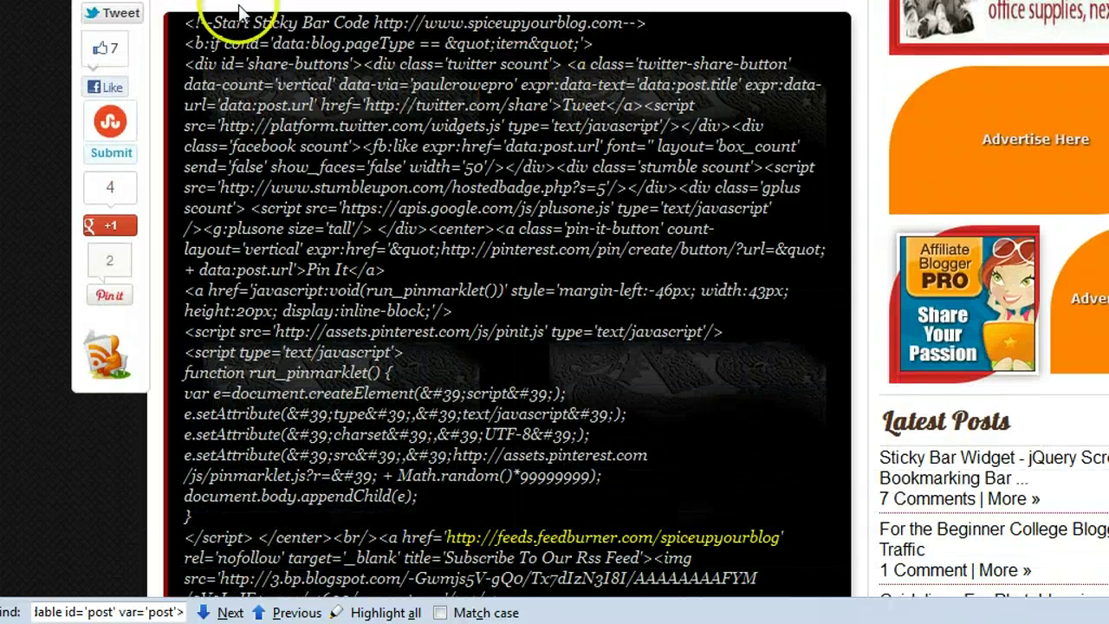
pyautogui.moveTo(186, 22); pyautogui.dragTo(652, 513)
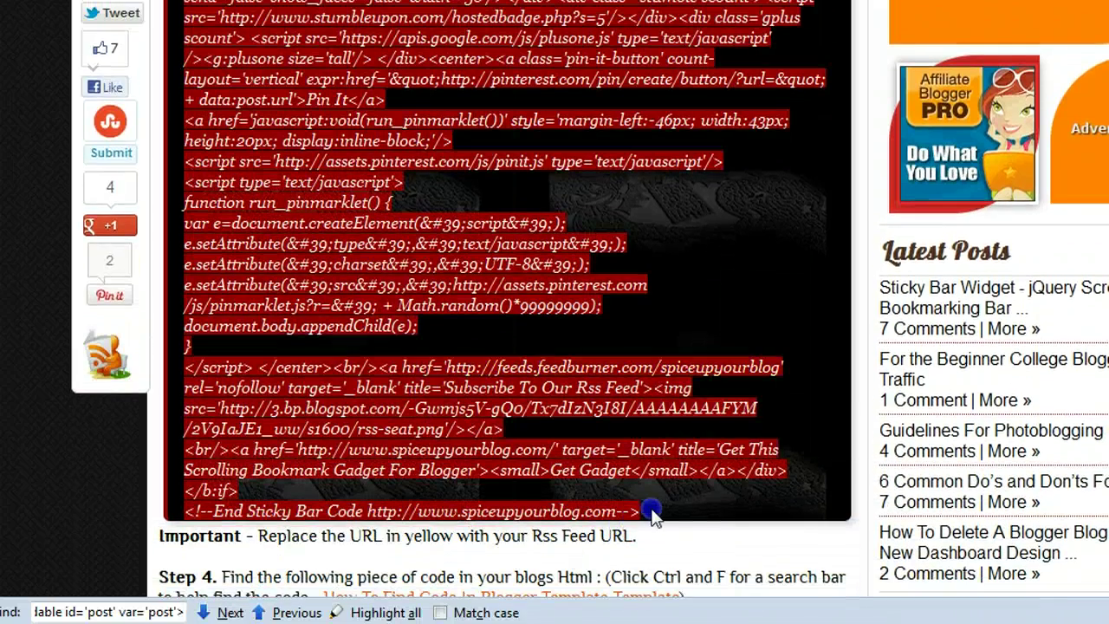
pyautogui.rightClick(648, 401)
pyautogui.click(659, 408)
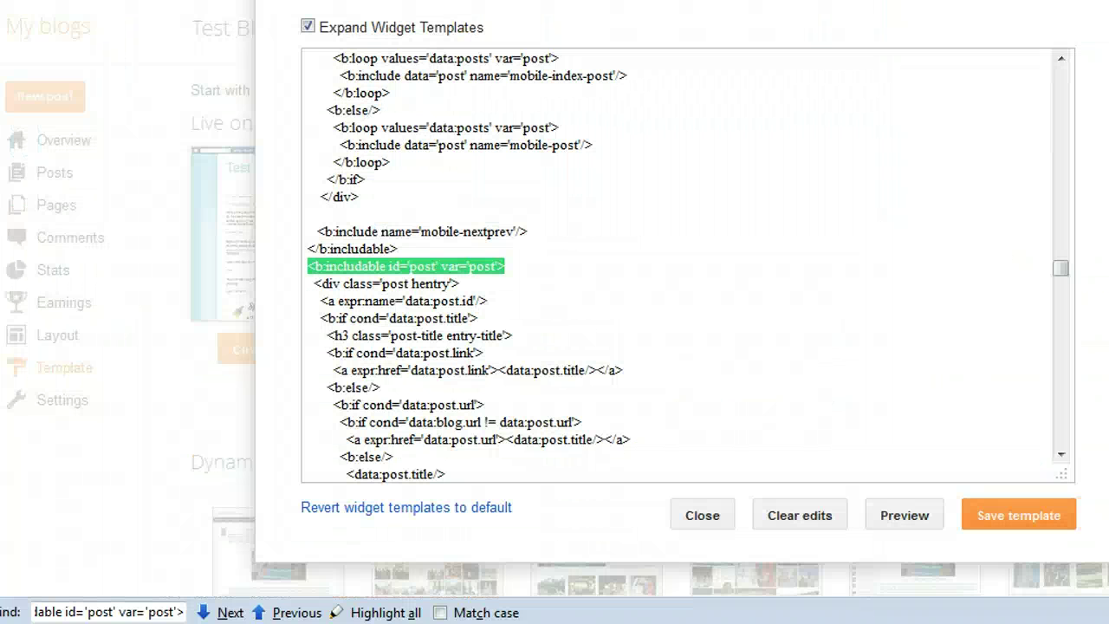
# Step: Paste the Sticky Bar HTML on a new line below the includable post line
pyautogui.click(518, 266)
pyautogui.press('Return')
pyautogui.press('Return')
pyautogui.press('Return')
pyautogui.press('Return')
pyautogui.press('Return')
pyautogui.press('Return')
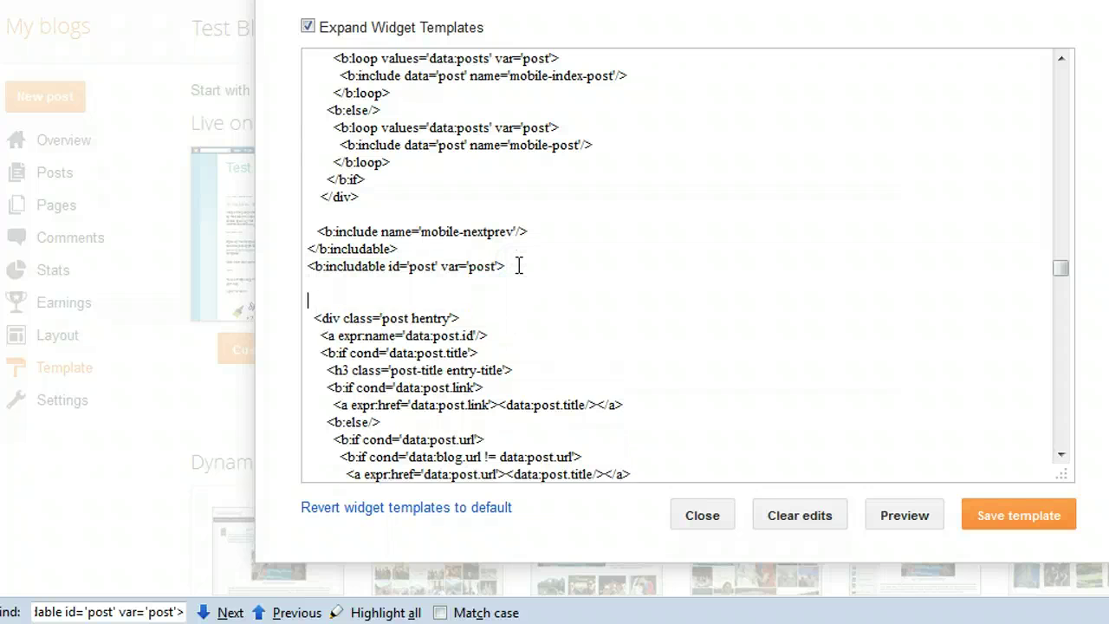
pyautogui.click(427, 316)
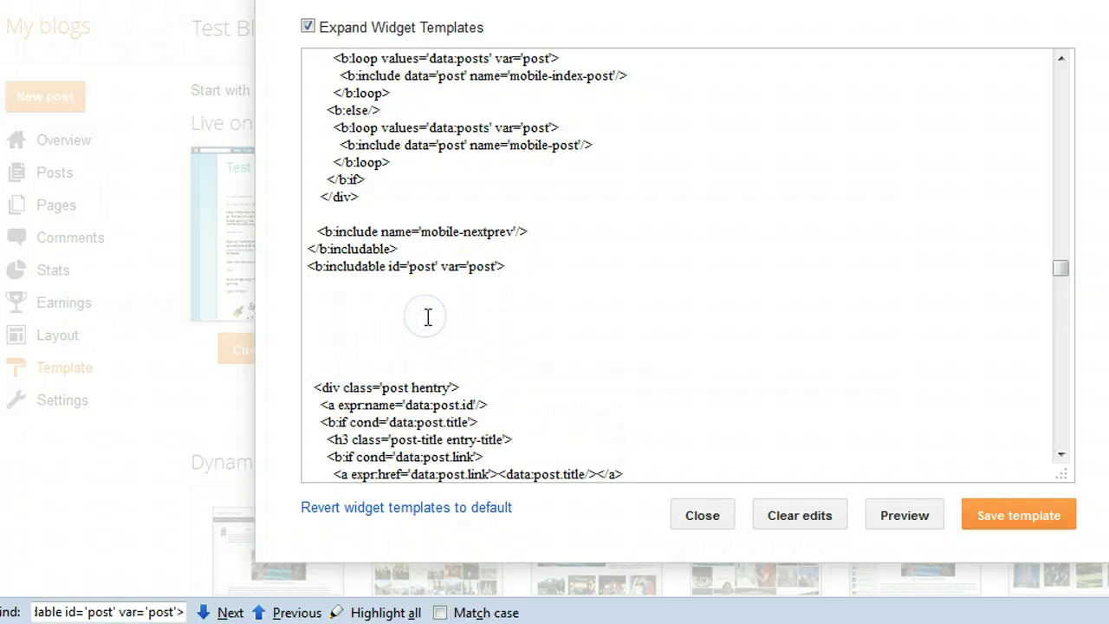
pyautogui.hotkey('ctrl', 'v')
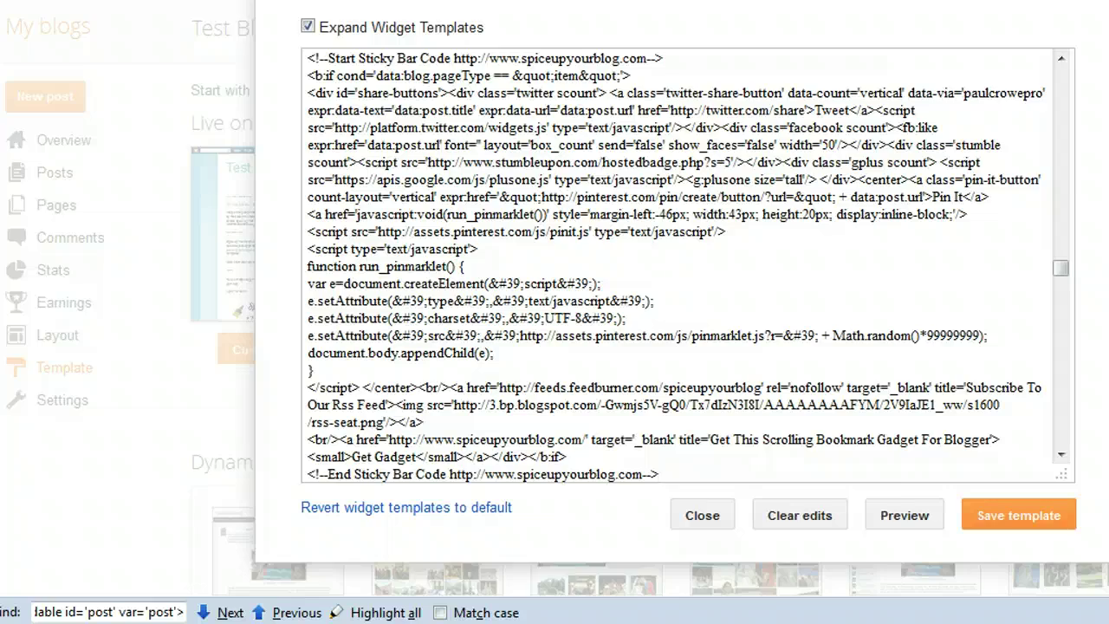
pyautogui.hotkey('ctrl', 'Tab')
pyautogui.scroll(-5, 507, 299)
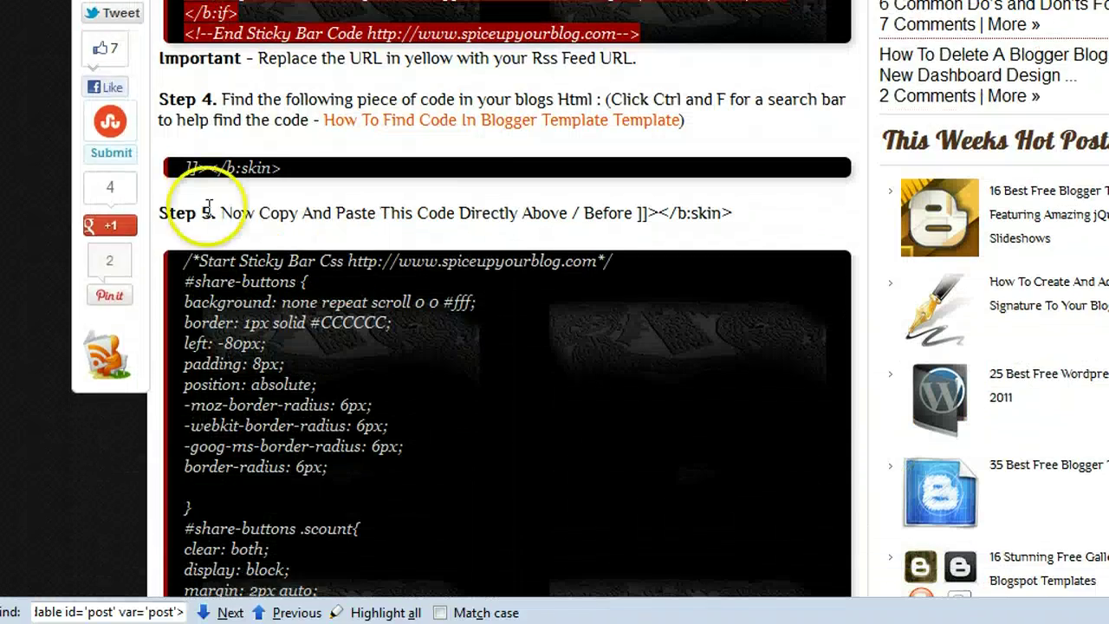
# Step: Copy ]]></b:skin> from Step 4 and locate it in the template
pyautogui.moveTo(184, 167); pyautogui.dragTo(314, 173)
pyautogui.hotkey('ctrl', 'c')
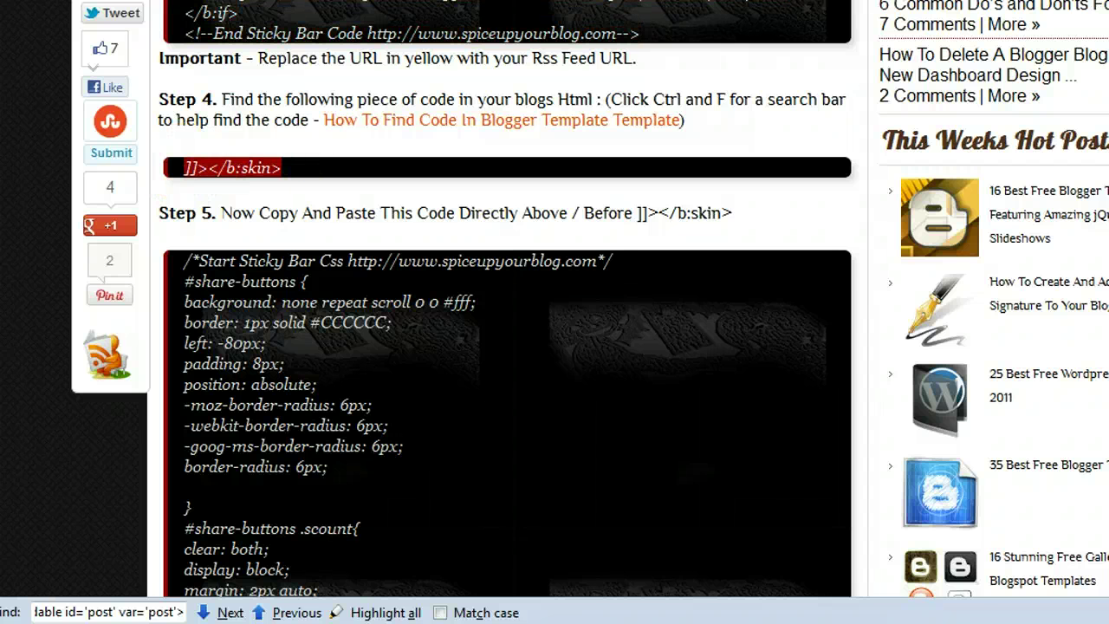
pyautogui.hotkey('ctrl', 'Tab')
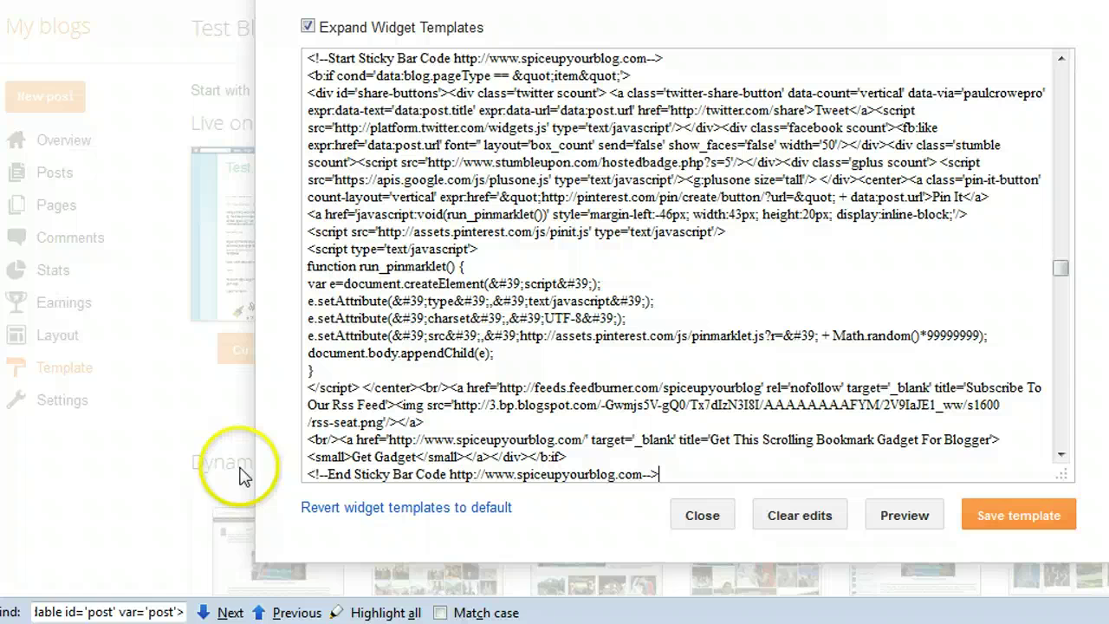
pyautogui.hotkey('ctrl', 'f')
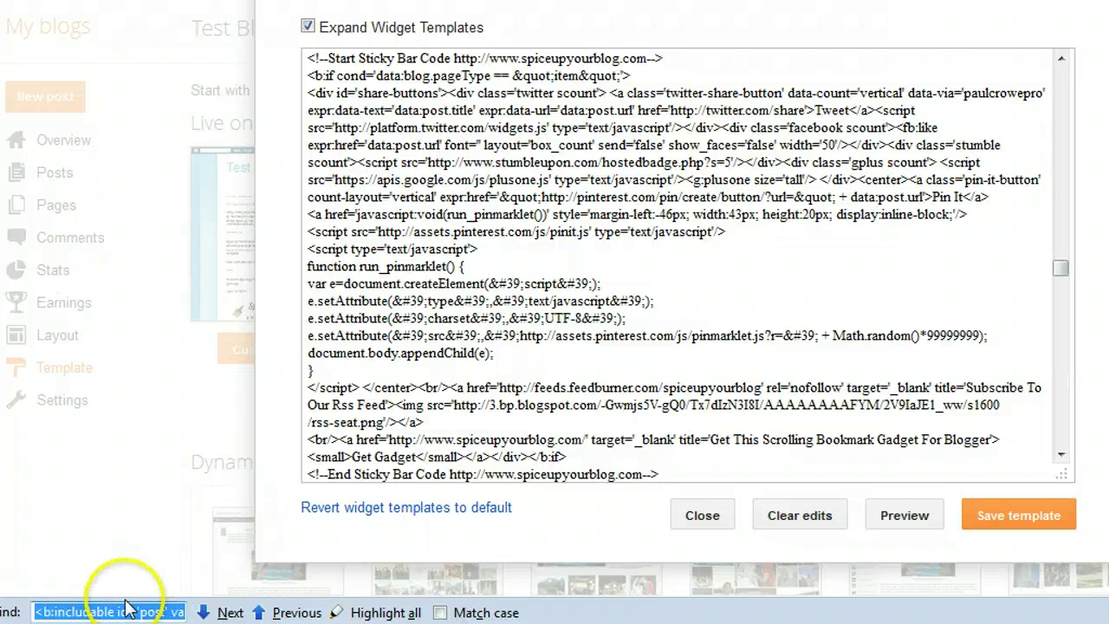
pyautogui.hotkey('ctrl', 'v')
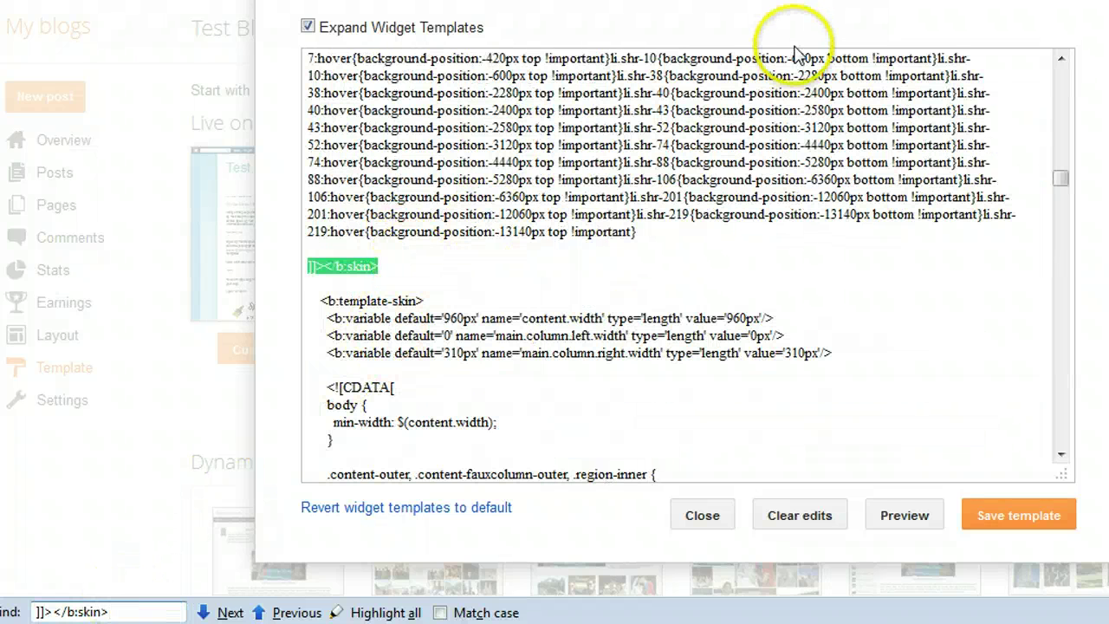
# Step: Paste the Step 5 Sticky Bar CSS directly above ]]></b:skin>
pyautogui.hotkey('ctrl', 'Tab')
pyautogui.scroll(-3, 554, 304)
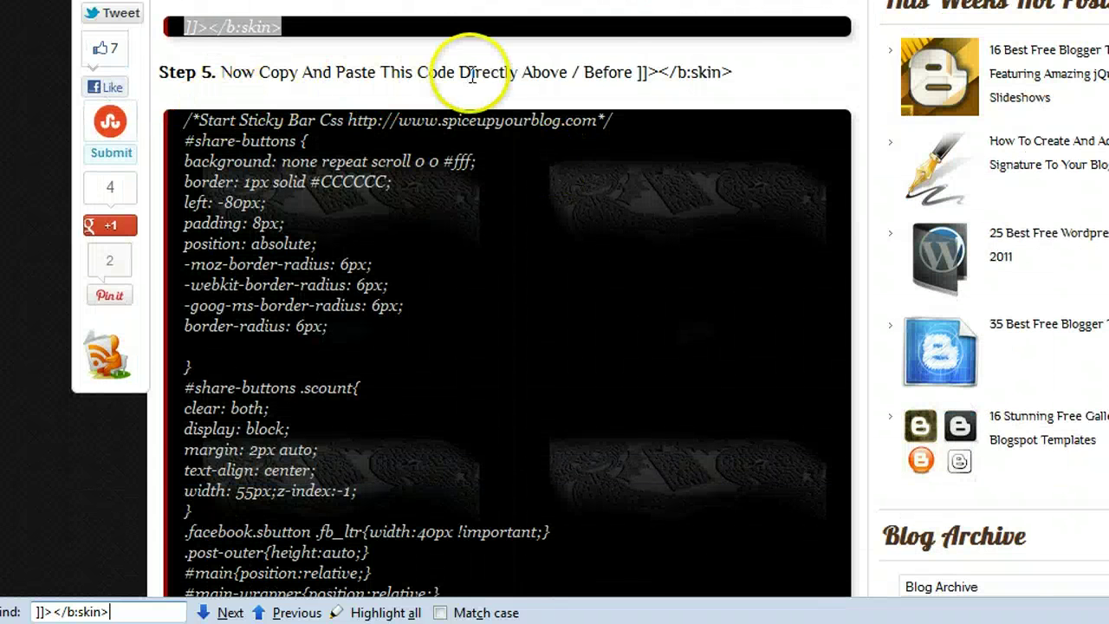
pyautogui.scroll(-4, 421, 185)
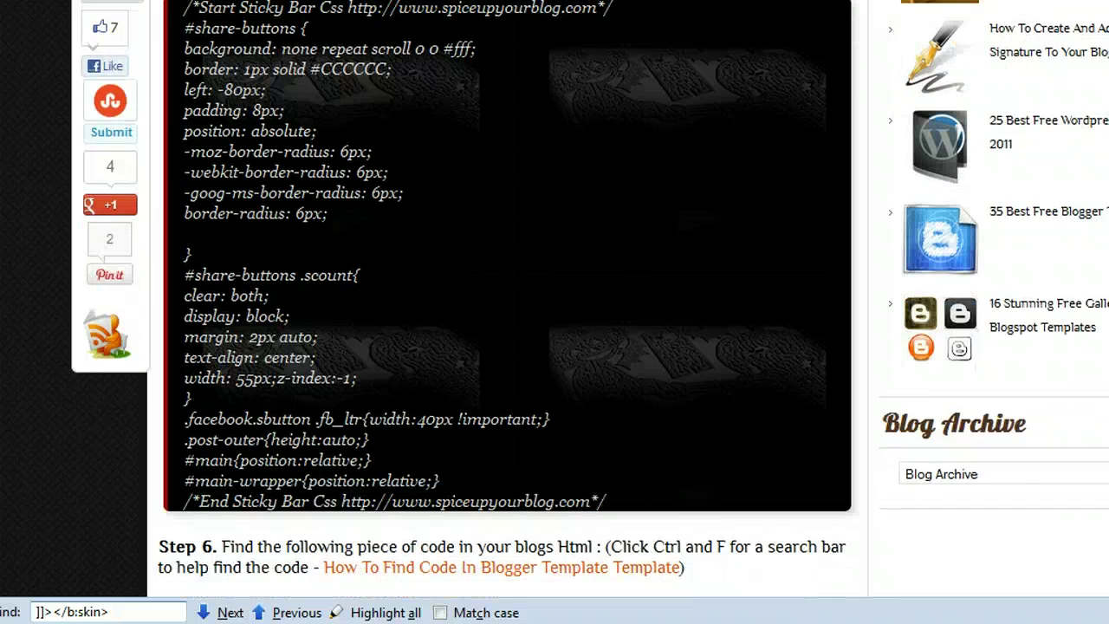
pyautogui.scroll(3, 421, 185)
pyautogui.moveTo(184, 51); pyautogui.dragTo(619, 554)
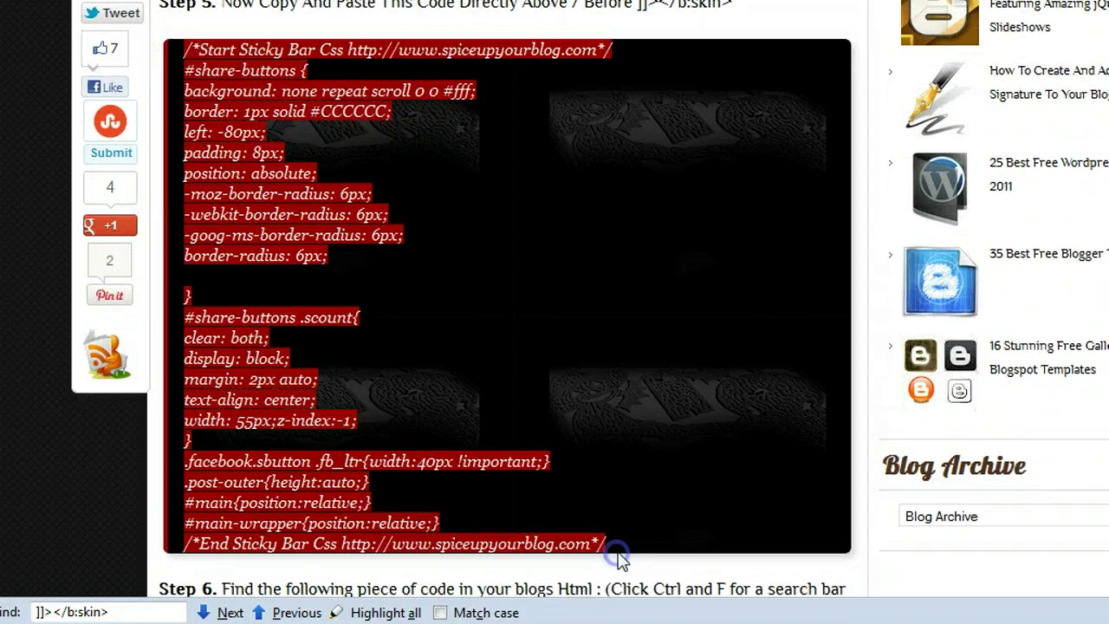
pyautogui.rightClick(636, 541)
pyautogui.click(693, 381)
pyautogui.hotkey('ctrl', 'Tab')
pyautogui.click(390, 254)
pyautogui.press('Return')
pyautogui.press('Return')
pyautogui.press('Return')
pyautogui.press('Return')
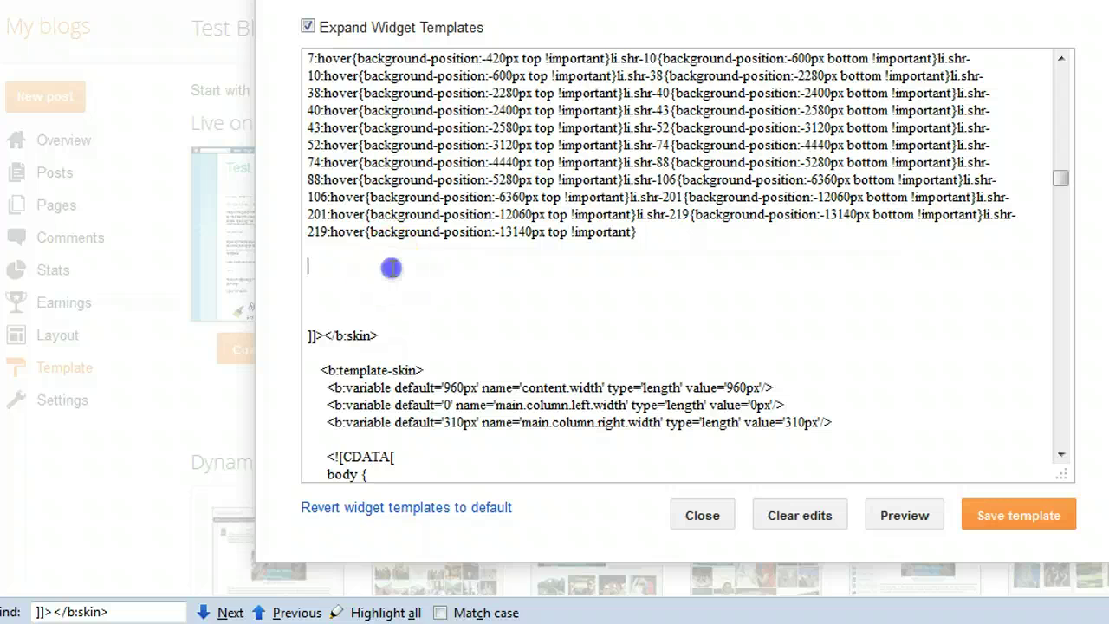
pyautogui.hotkey('ctrl', 'v')
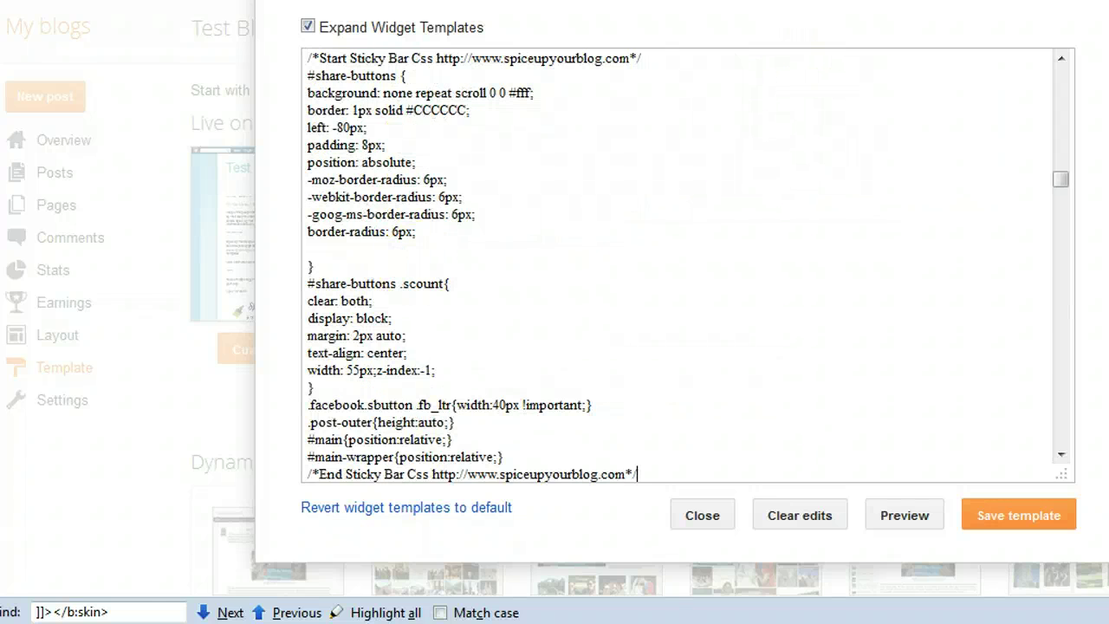
# Step: Select the </head> code shown in the tutorial's Step 6
pyautogui.hotkey('ctrl', 'shift', 'Tab')
pyautogui.scroll(-6, 245, 187)
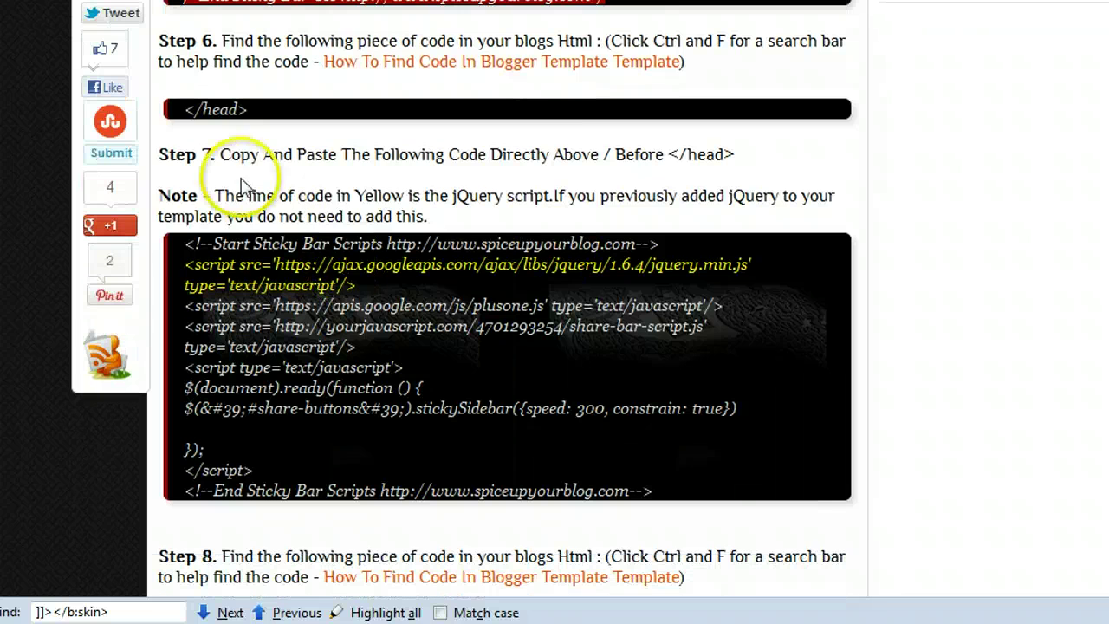
pyautogui.moveTo(178, 109); pyautogui.dragTo(255, 109)
# Step: Copy </head>, find it in the template, and add blank lines above it
pyautogui.rightClick(258, 115)
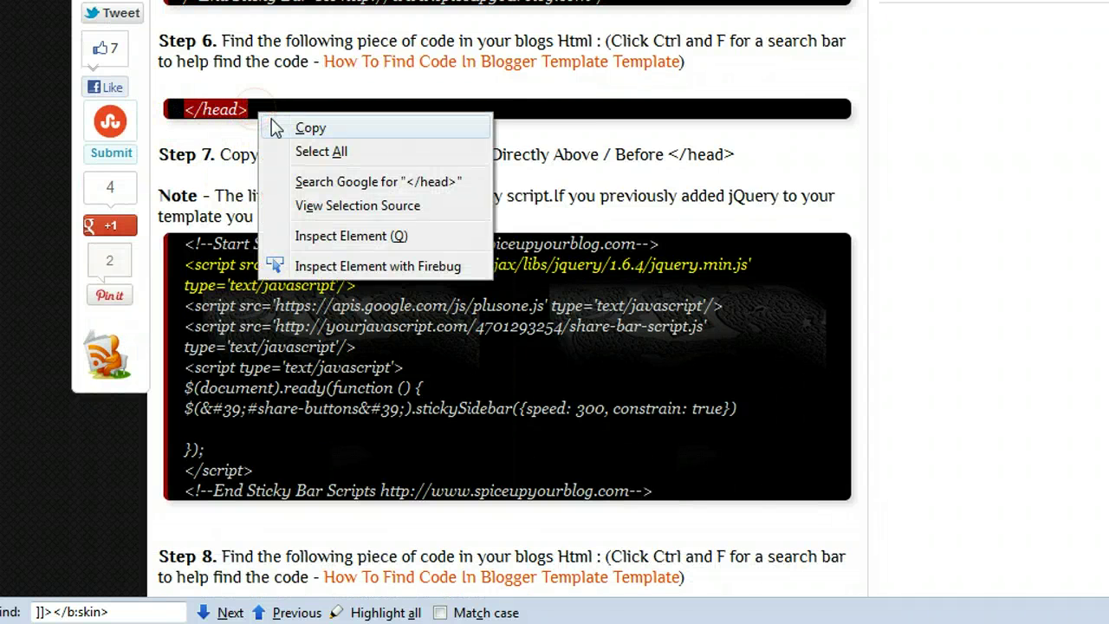
pyautogui.click(295, 127)
pyautogui.hotkey('ctrl', 'Tab')
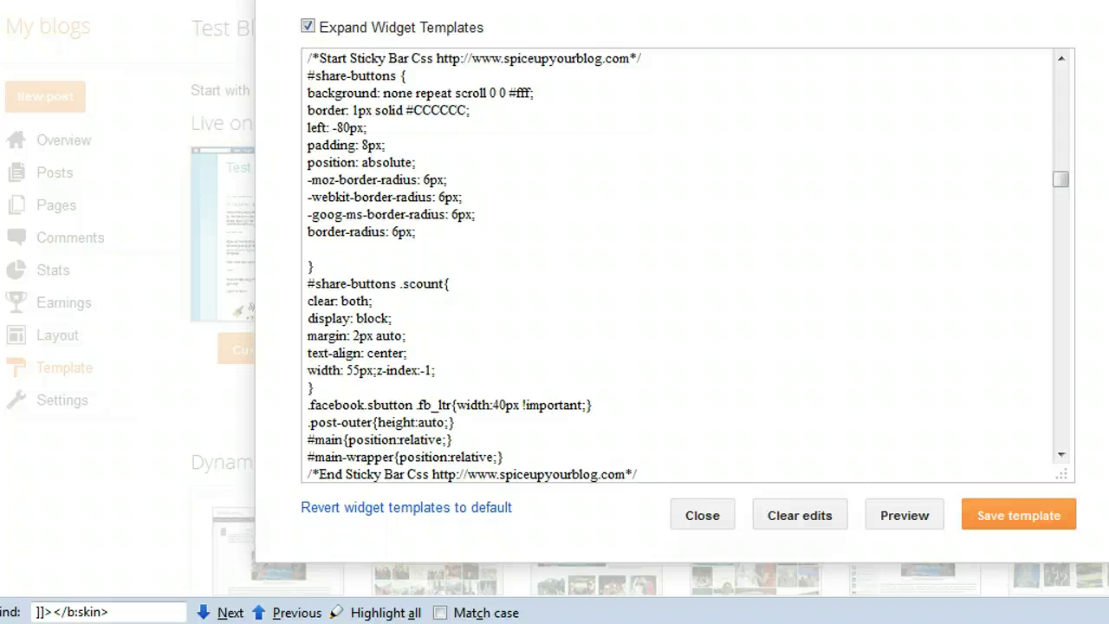
pyautogui.hotkey('ctrl', 'f')
pyautogui.hotkey('ctrl', 'v')
pyautogui.click(440, 244)
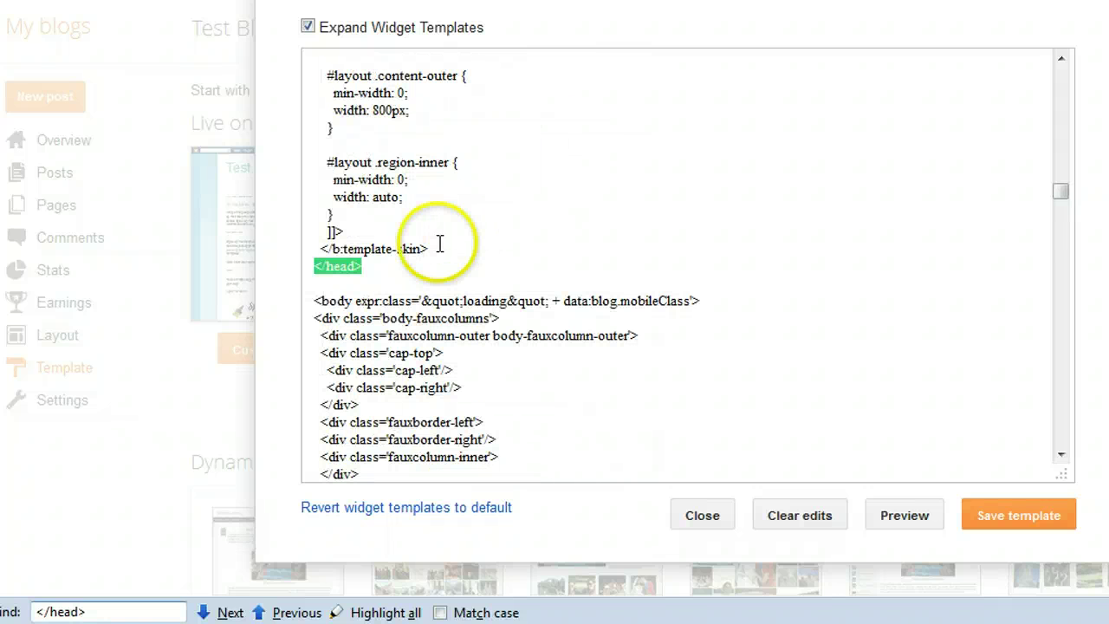
pyautogui.press('Return')
pyautogui.press('Return')
pyautogui.press('Return')
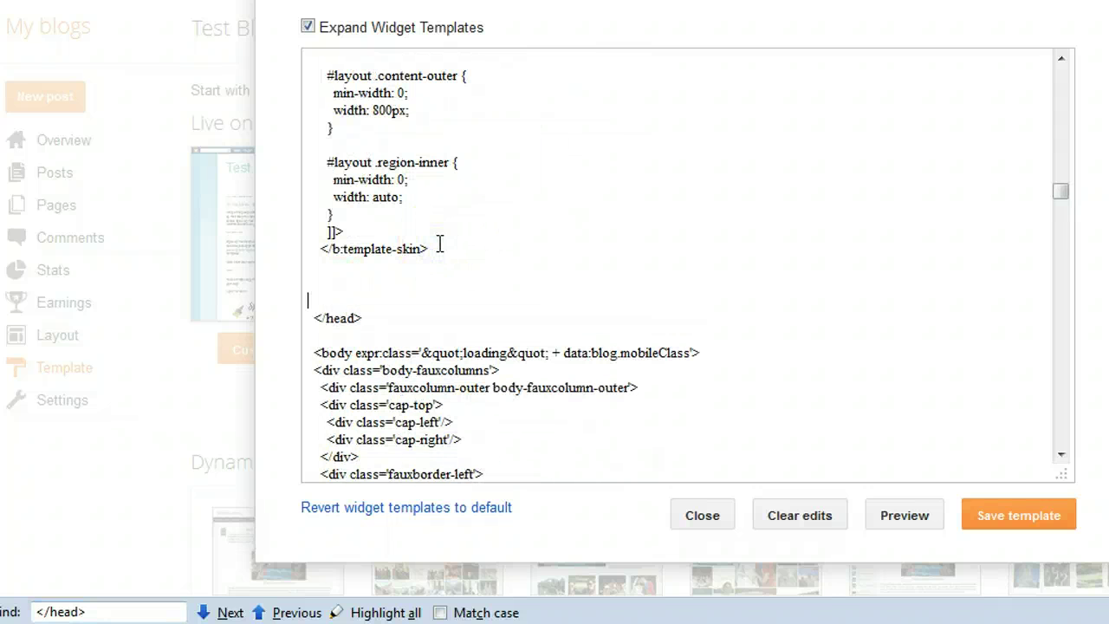
# Step: Paste the Sticky Bar scripts, with jQuery and plusone, under </b:template-skin>
pyautogui.hotkey('ctrl', 'Tab')
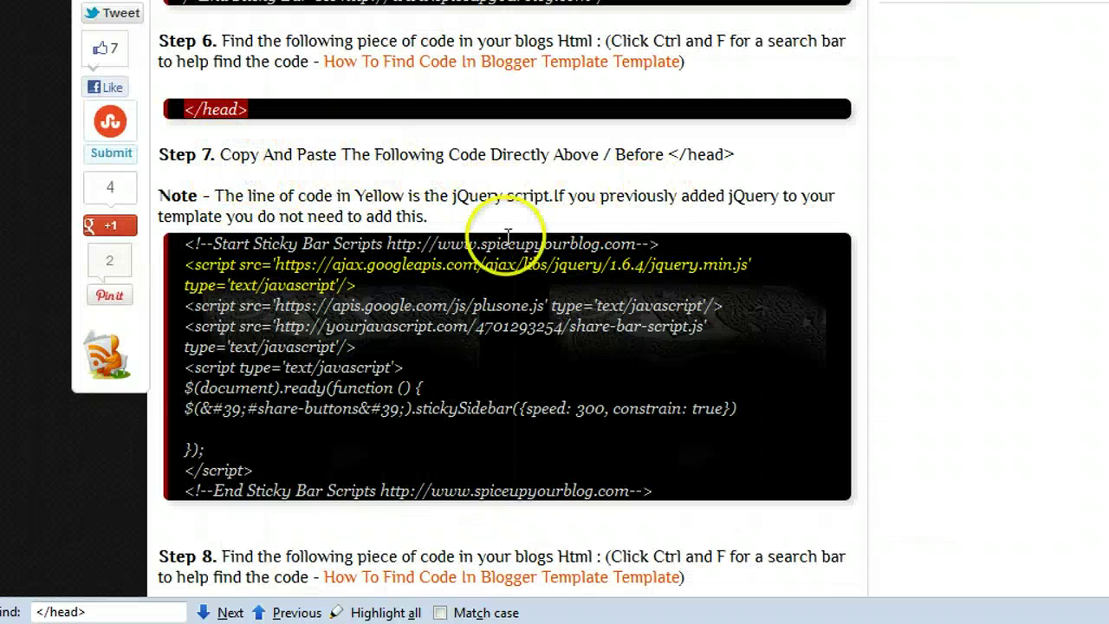
pyautogui.moveTo(185, 243); pyautogui.dragTo(669, 490)
pyautogui.rightClick(671, 491)
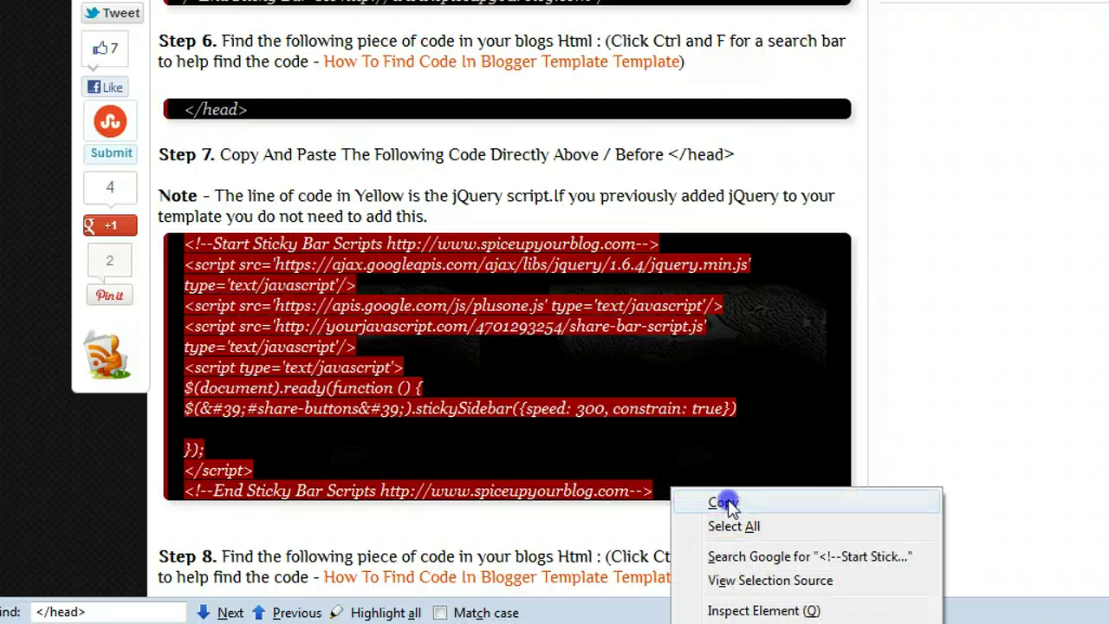
pyautogui.click(727, 502)
pyautogui.click(429, 360)
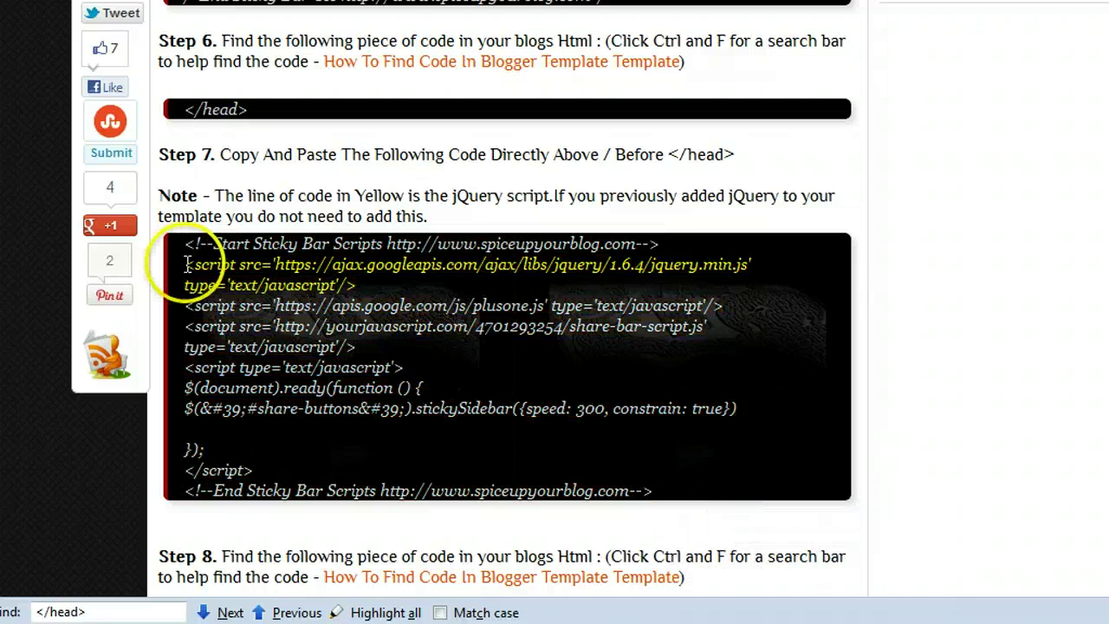
pyautogui.moveTo(184, 262); pyautogui.dragTo(359, 283)
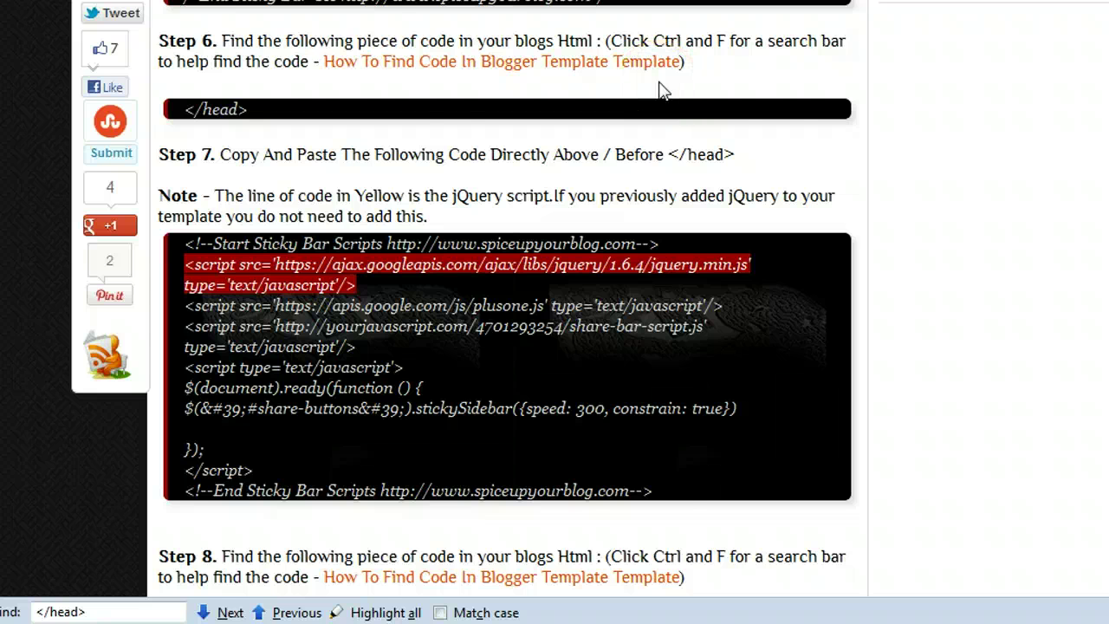
pyautogui.hotkey('ctrl', 'Tab')
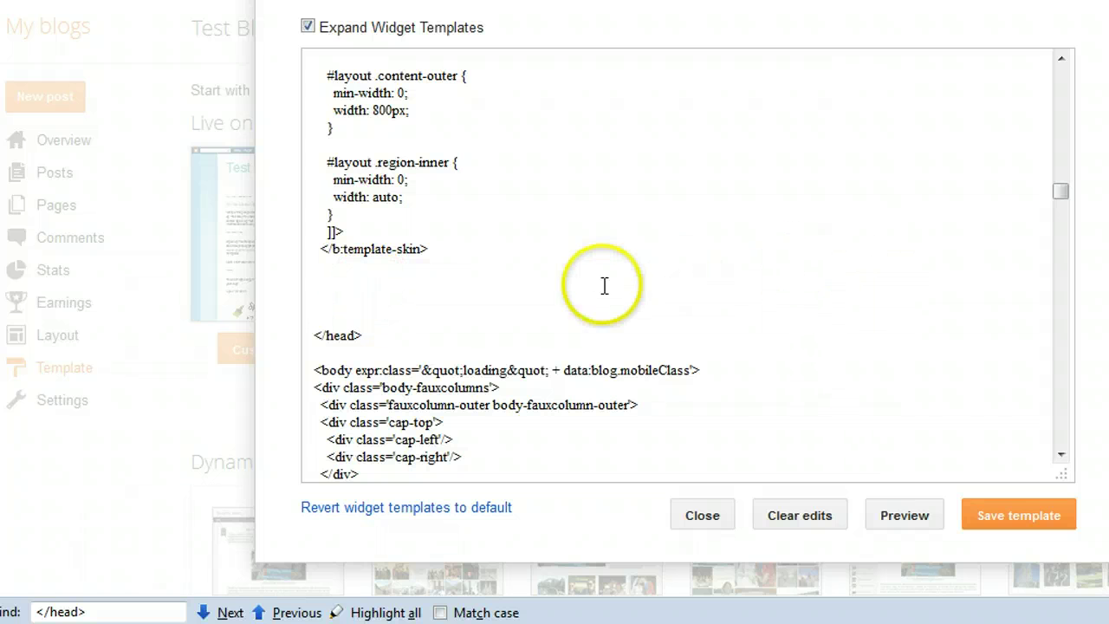
pyautogui.click(461, 286)
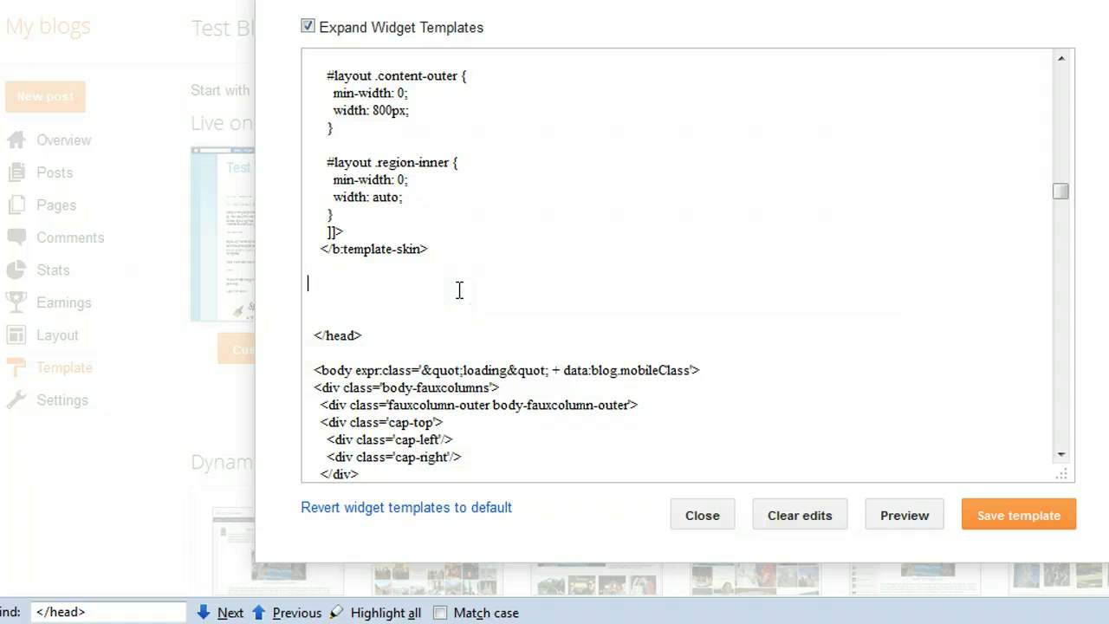
pyautogui.hotkey('ctrl', 'v')
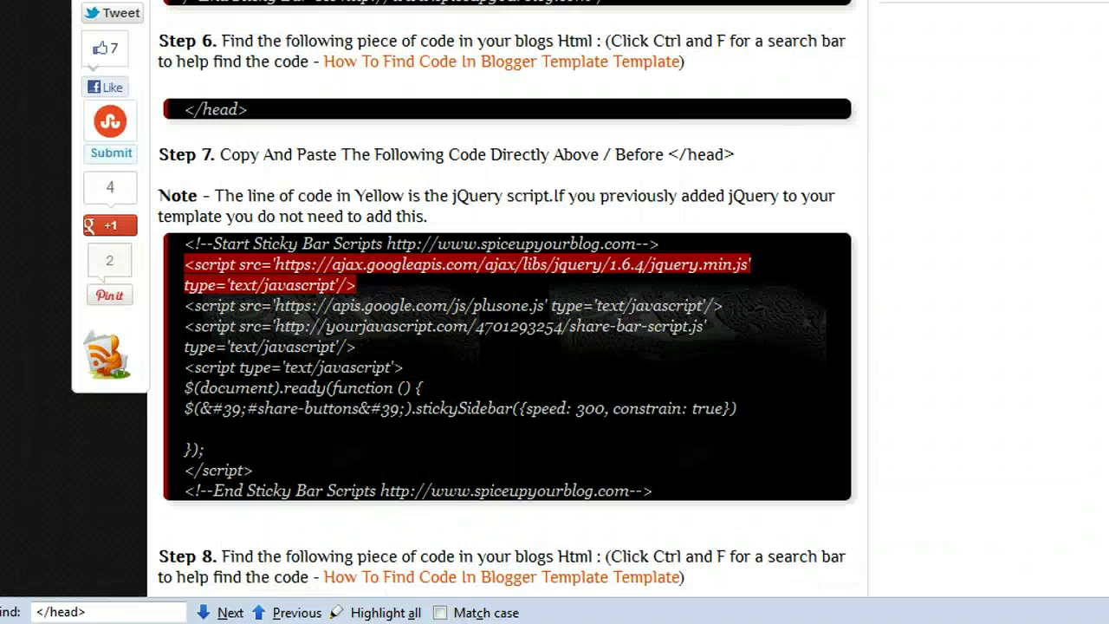
# Step: Copy the Step 8 </head> tag and search the template for it
pyautogui.scroll(-5, 507, 303)
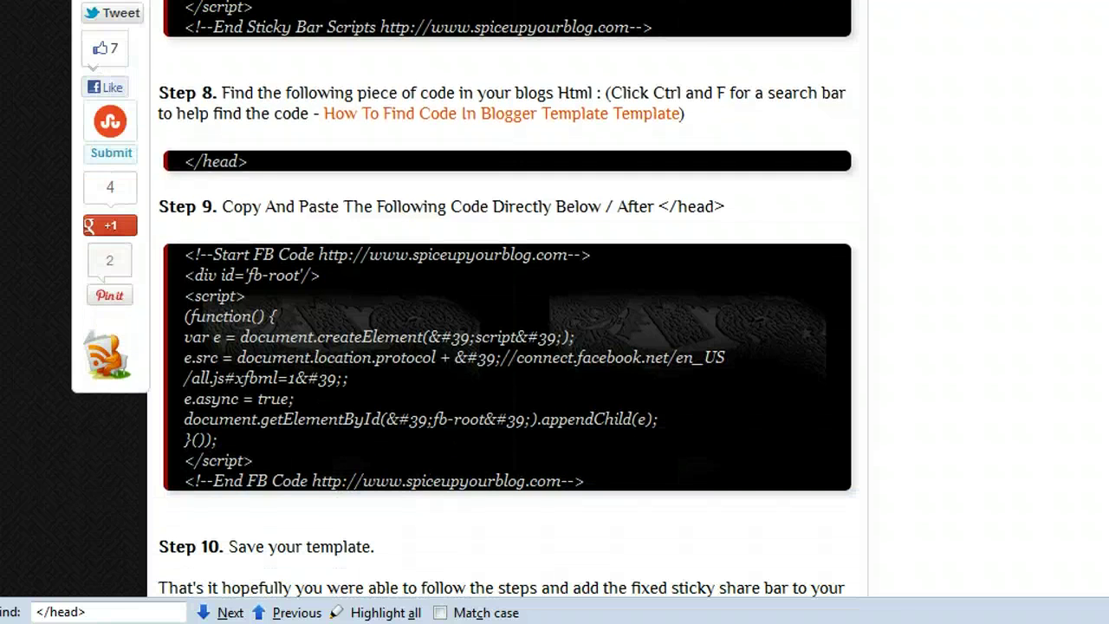
pyautogui.moveTo(180, 159); pyautogui.dragTo(269, 173)
pyautogui.rightClick(268, 172)
pyautogui.click(286, 179)
pyautogui.hotkey('ctrl', 'Tab')
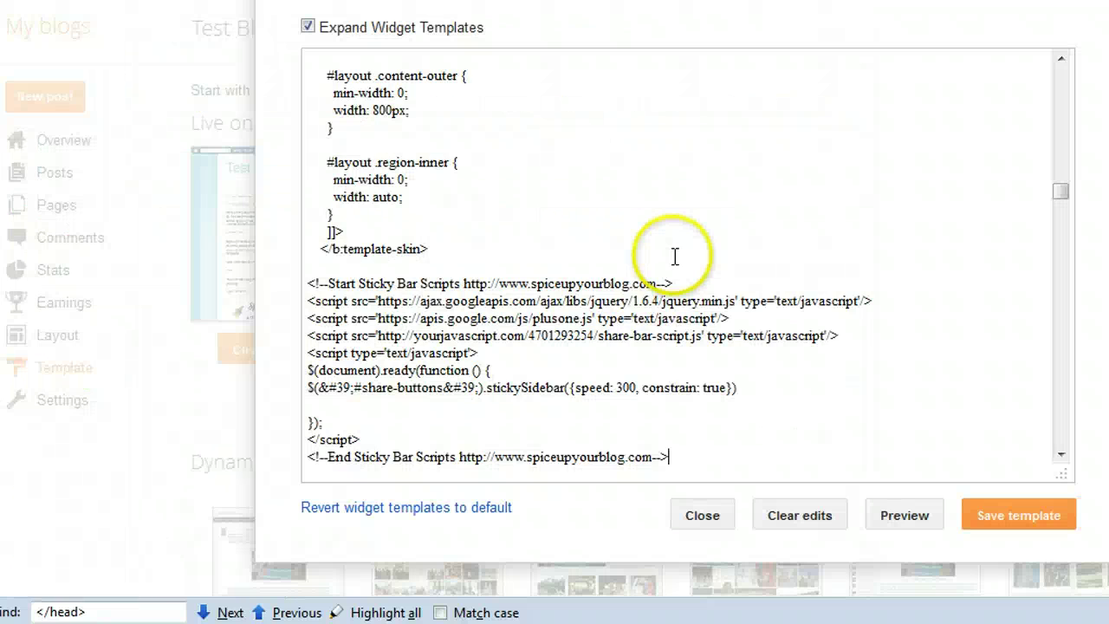
pyautogui.hotkey('ctrl', 'f')
# Step: Jump to </head> in the template and copy the Step 9 FB code block
pyautogui.hotkey('ctrl', 'v')
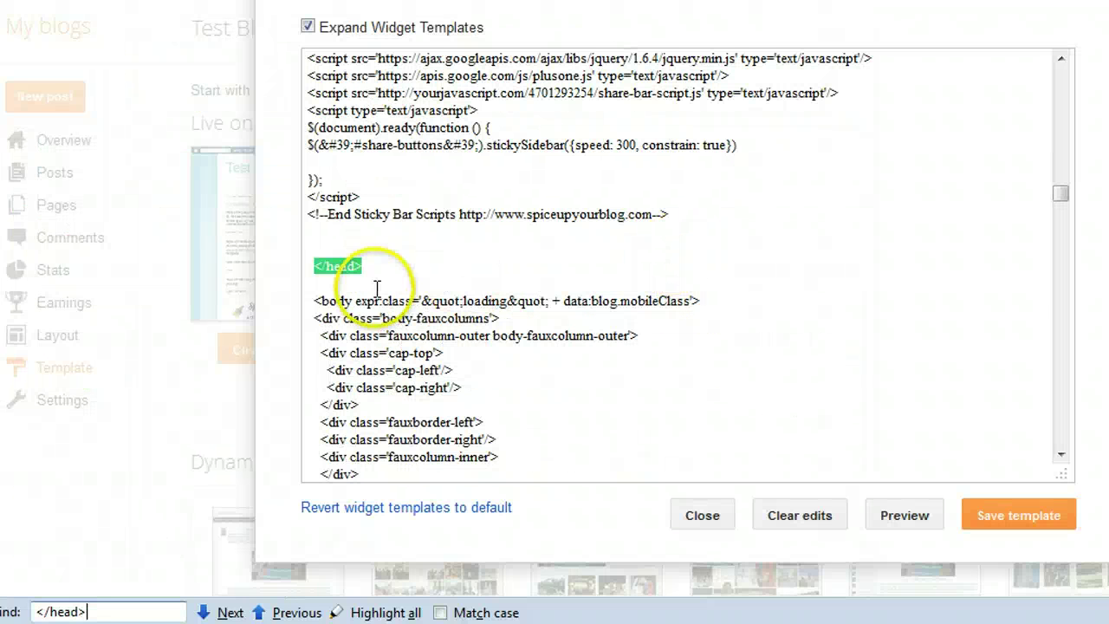
pyautogui.hotkey('ctrl', 'Tab')
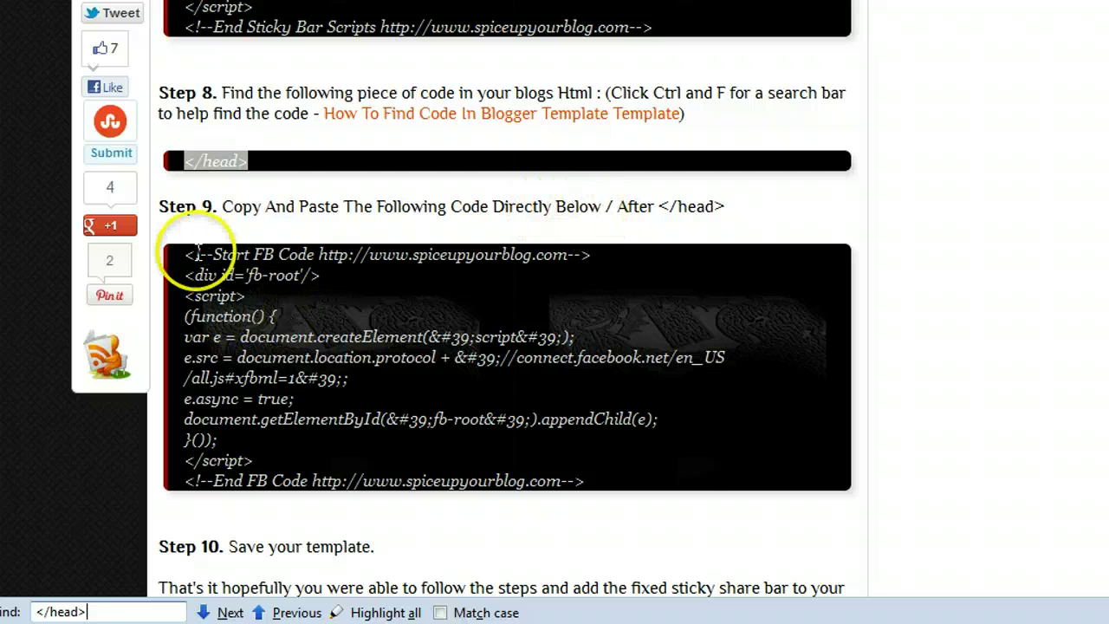
pyautogui.moveTo(186, 253); pyautogui.dragTo(598, 480)
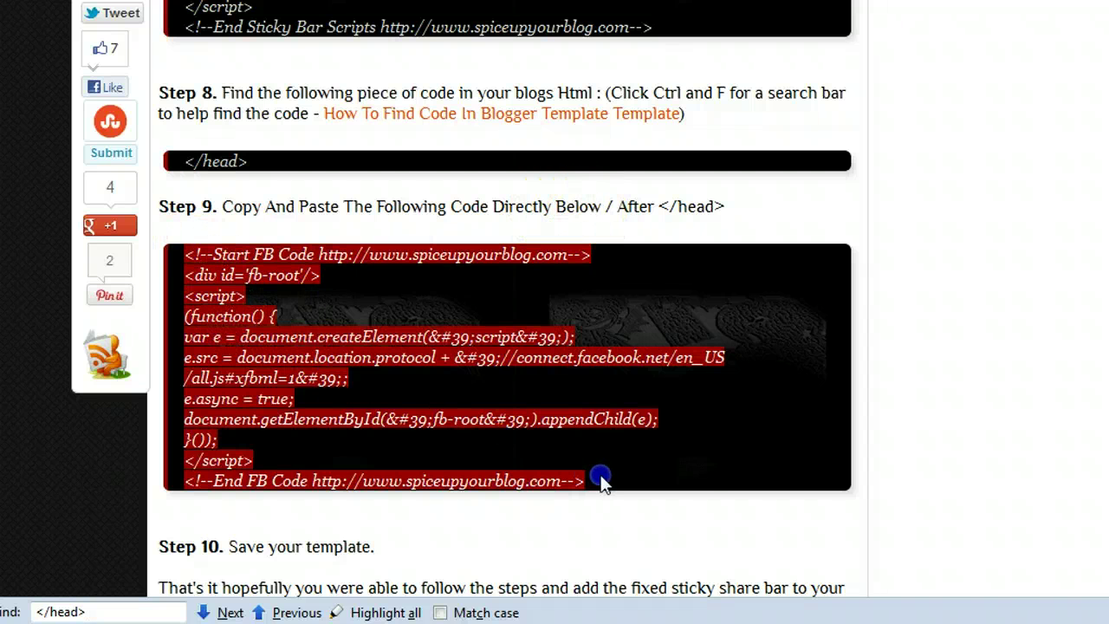
pyautogui.rightClick(600, 480)
pyautogui.click(626, 492)
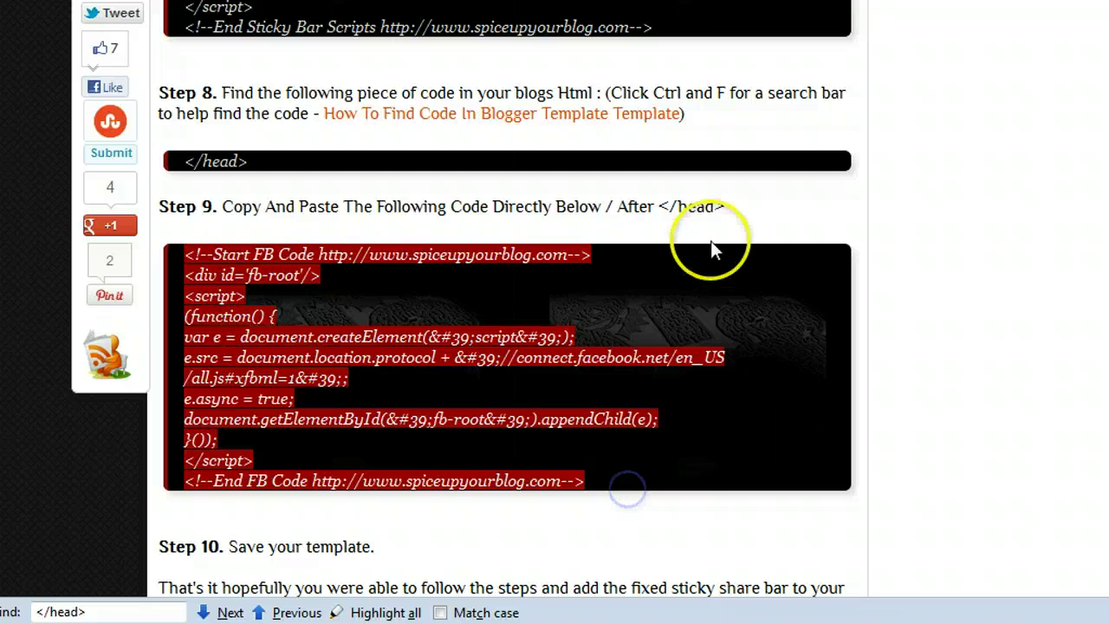
# Step: Paste the FB code with the fb-root div on blank lines below </head>
pyautogui.hotkey('ctrl', 'Tab')
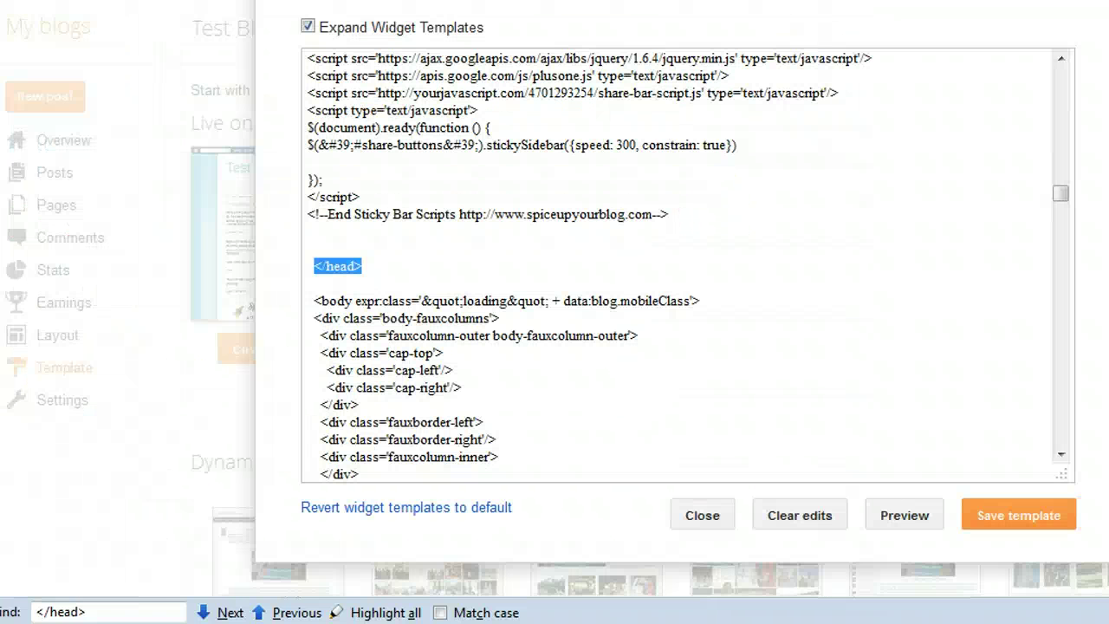
pyautogui.click(378, 282)
pyautogui.press('Return')
pyautogui.press('Return')
pyautogui.press('Return')
pyautogui.press('Return')
pyautogui.press('Return')
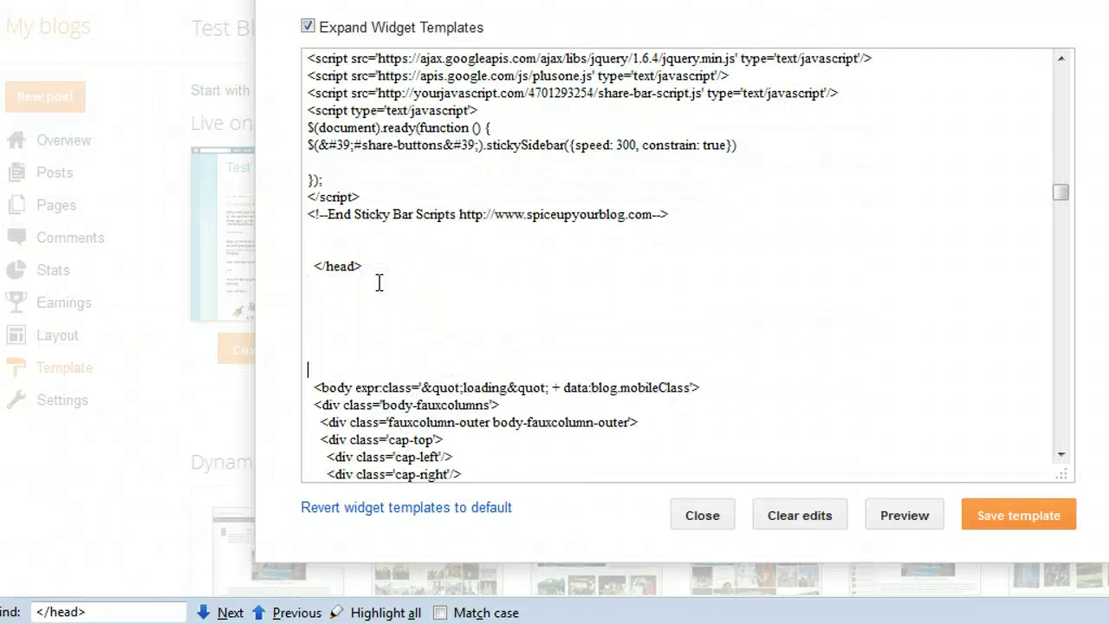
pyautogui.click(368, 328)
pyautogui.hotkey('ctrl', 'v')
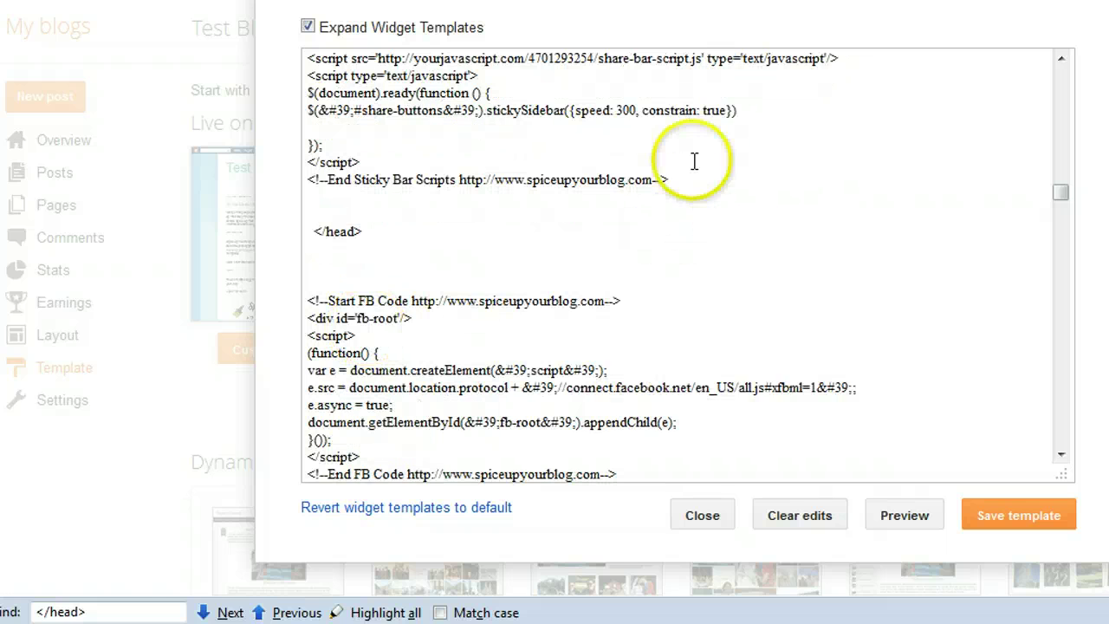
pyautogui.hotkey('ctrl', 'Tab')
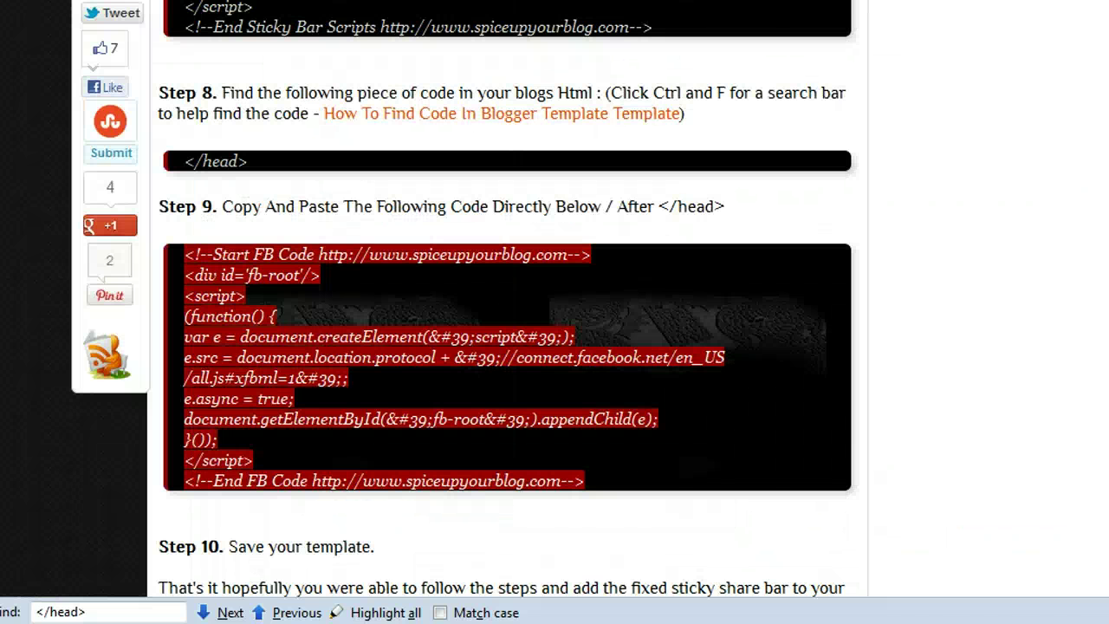
pyautogui.scroll(-4, 421, 346)
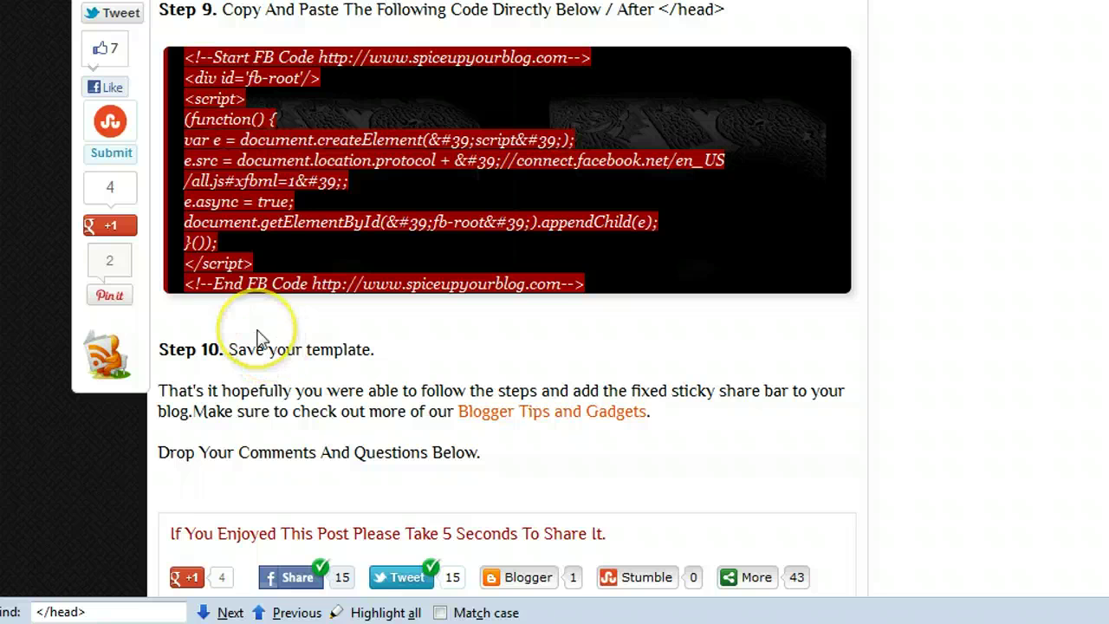
pyautogui.click(580, 43)
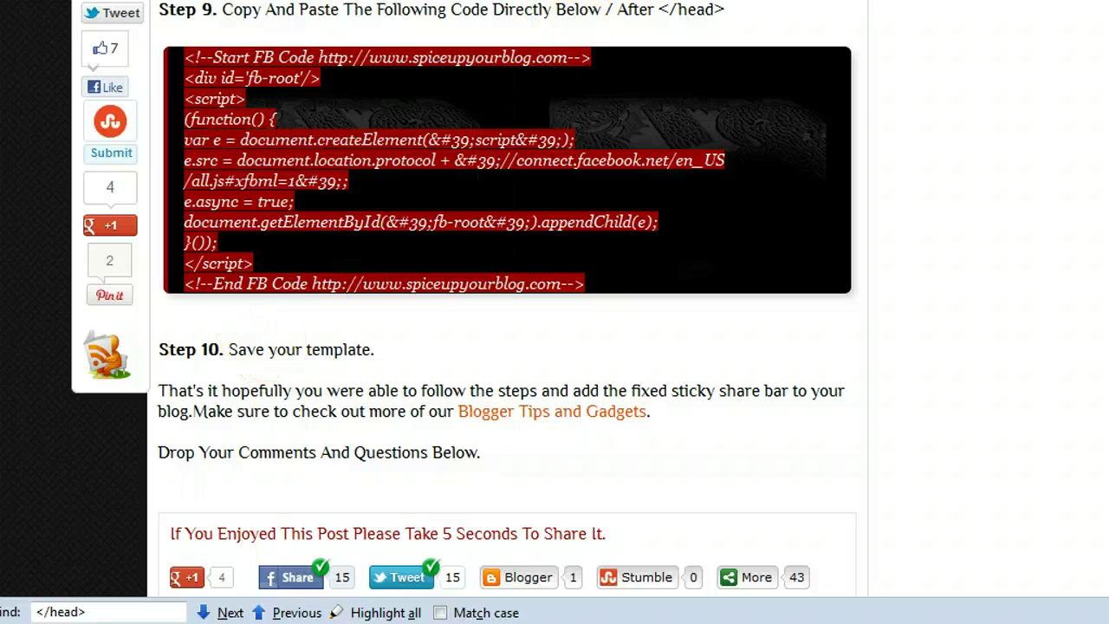
pyautogui.hotkey('ctrl', 'Tab')
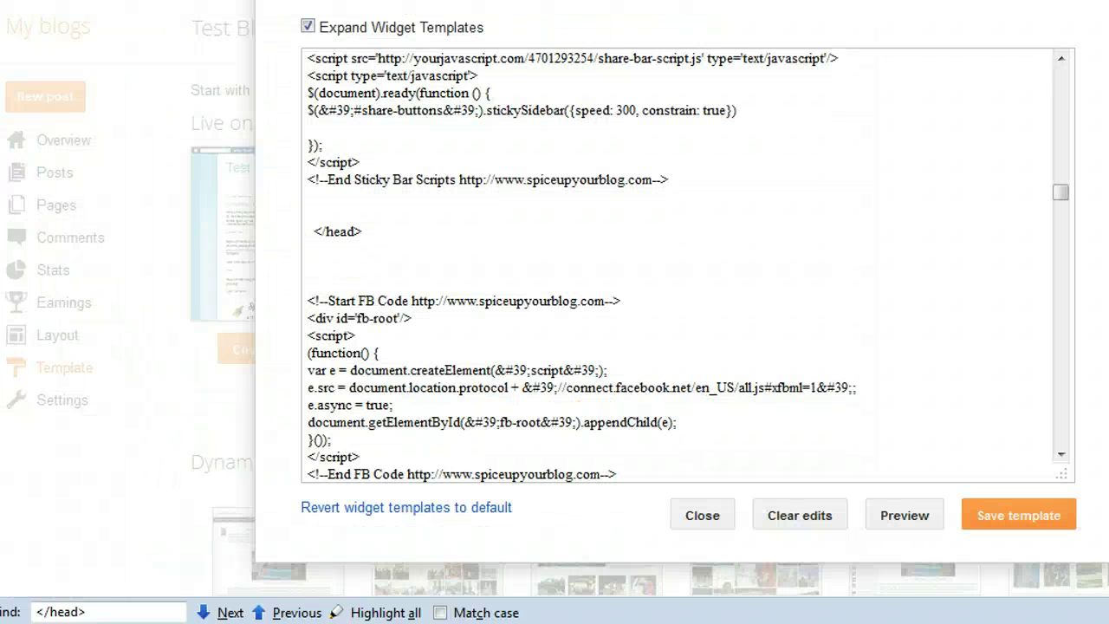
# Step: Save the edited template and view the live Test Blog 987
pyautogui.click(1000, 528)
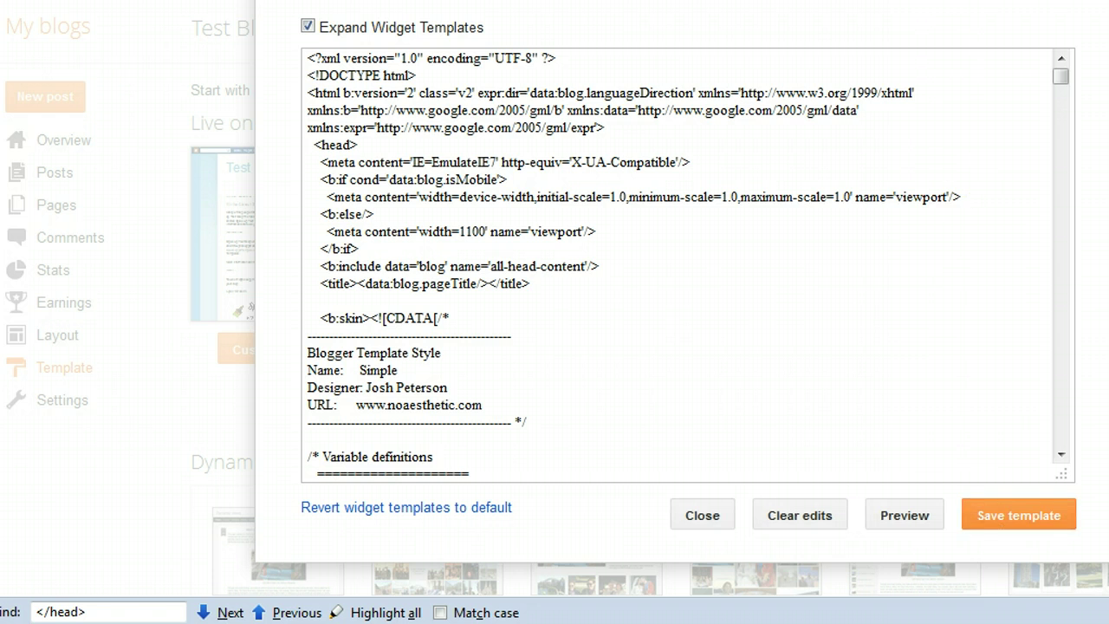
pyautogui.click(1051, 449)
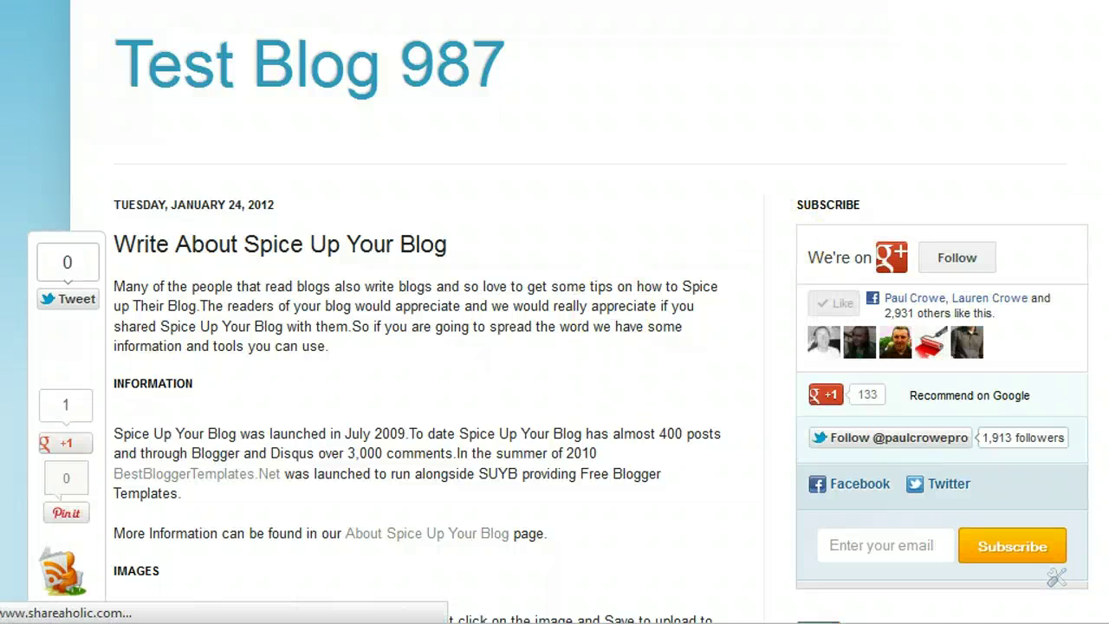
# Step: Scroll the live blog to check the share bar's Tweet, Like, +1 and Pin it counts
pyautogui.scroll(-4, 555, 346)
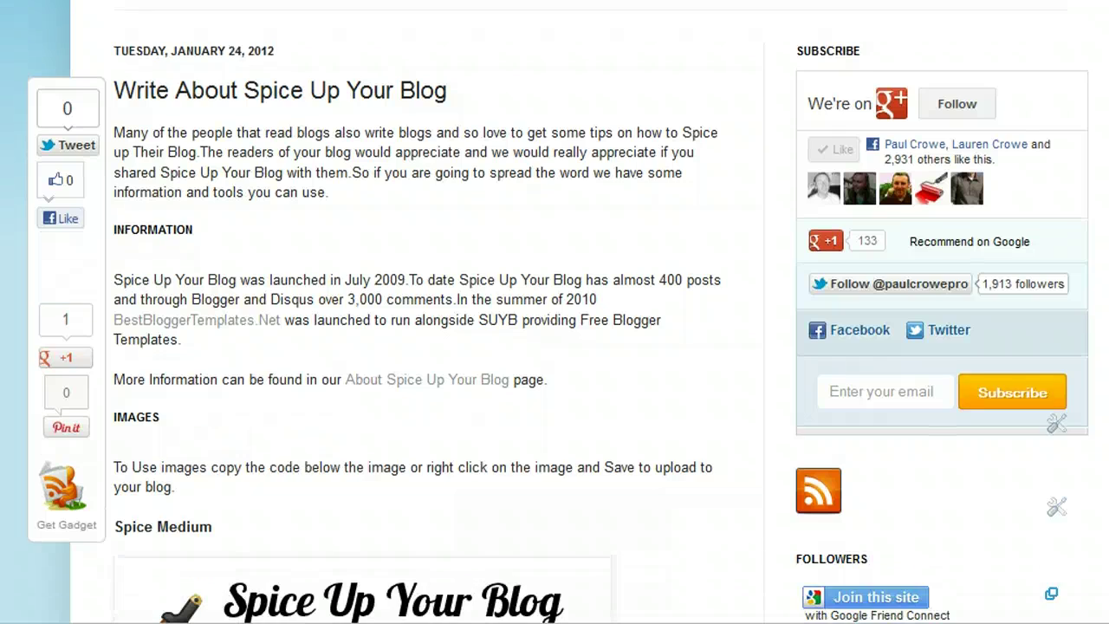
pyautogui.scroll(-4, 554, 347)
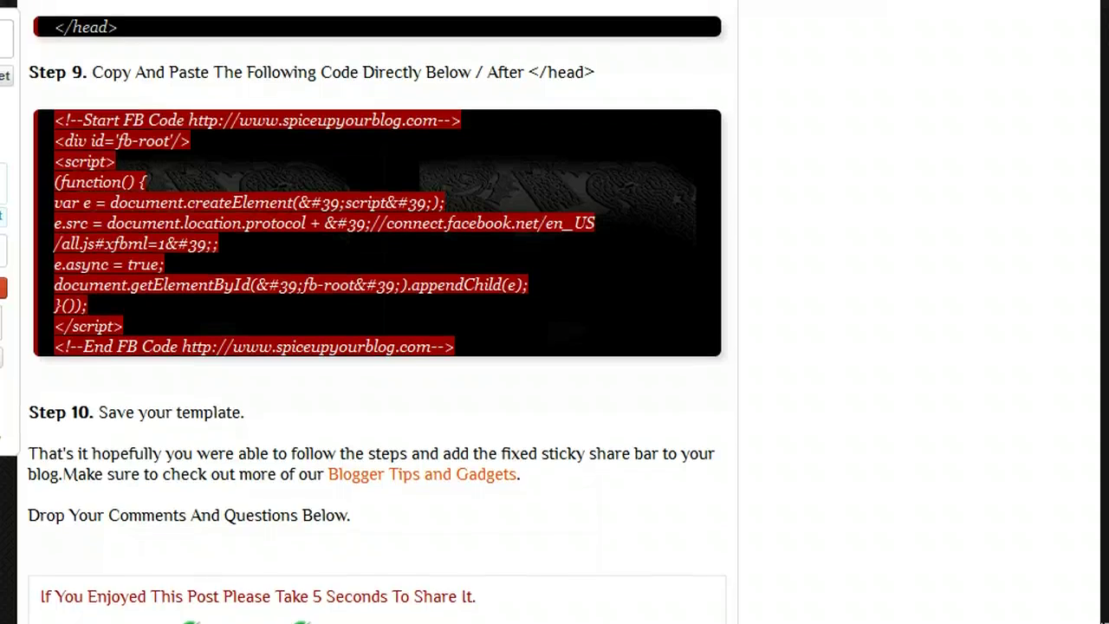
# Step: Return to the Spice Up Your Blog home page from the top of the tutorial via its header logo
pyautogui.scroll(20, 378, 312)
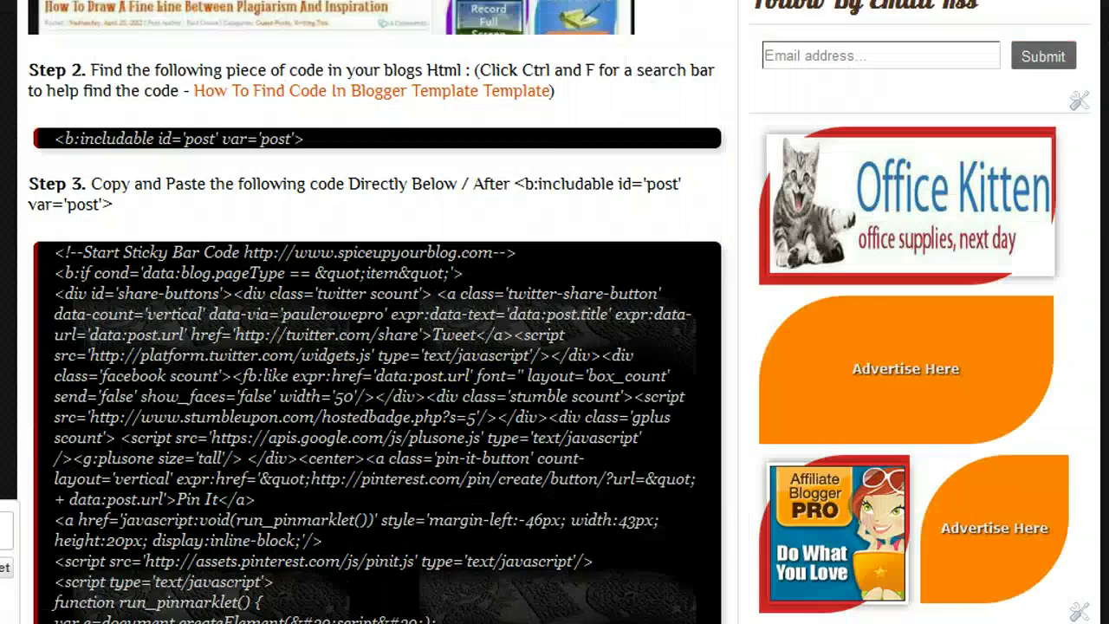
pyautogui.scroll(15, 378, 312)
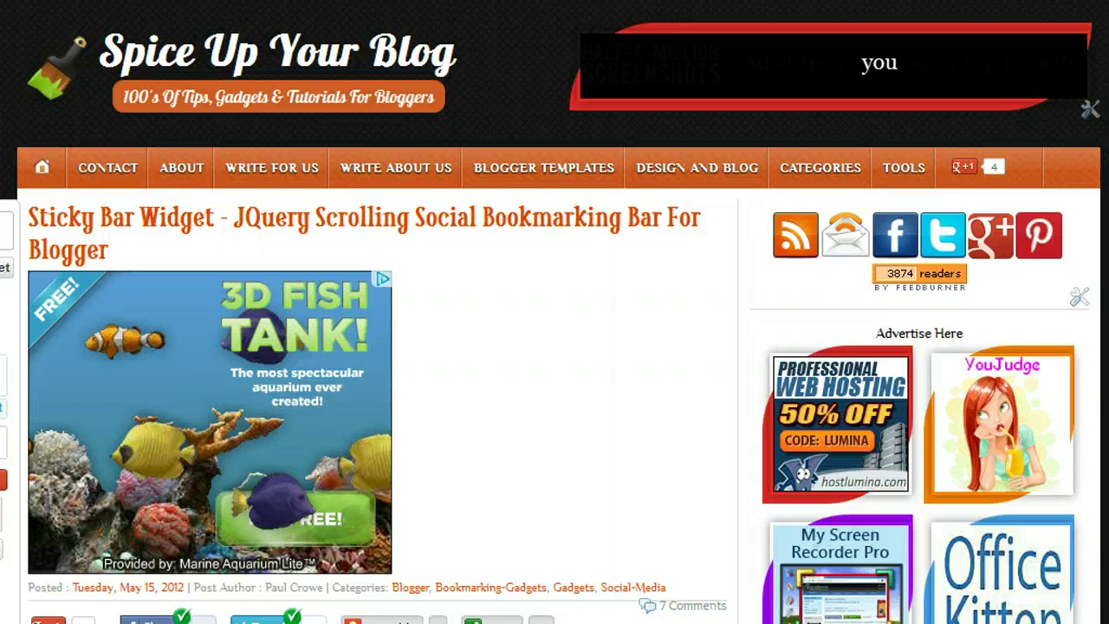
pyautogui.click(279, 42)
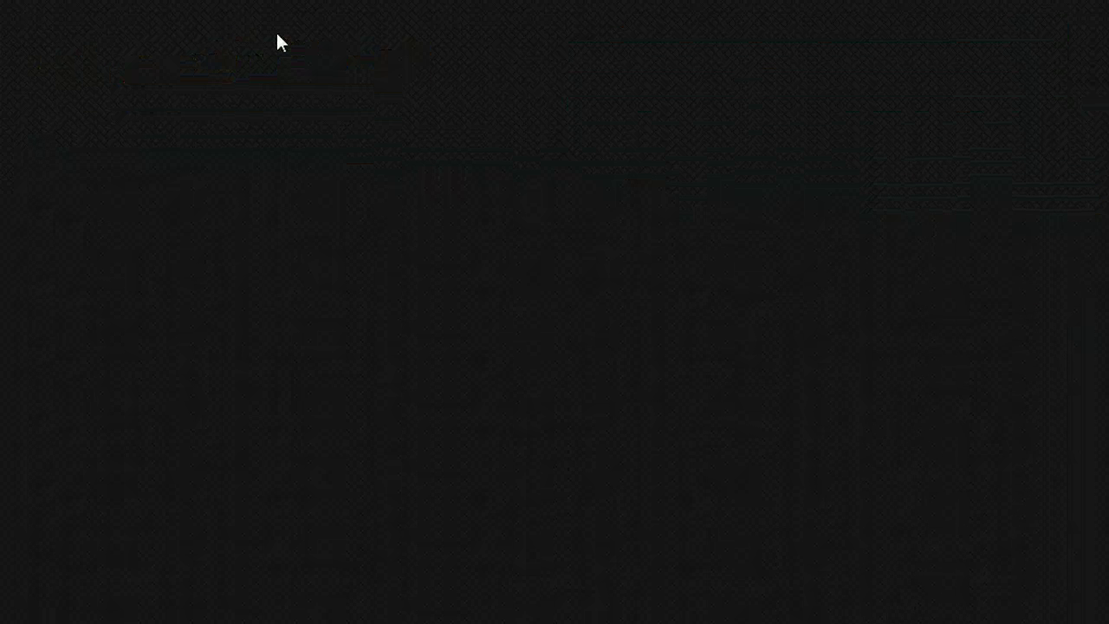